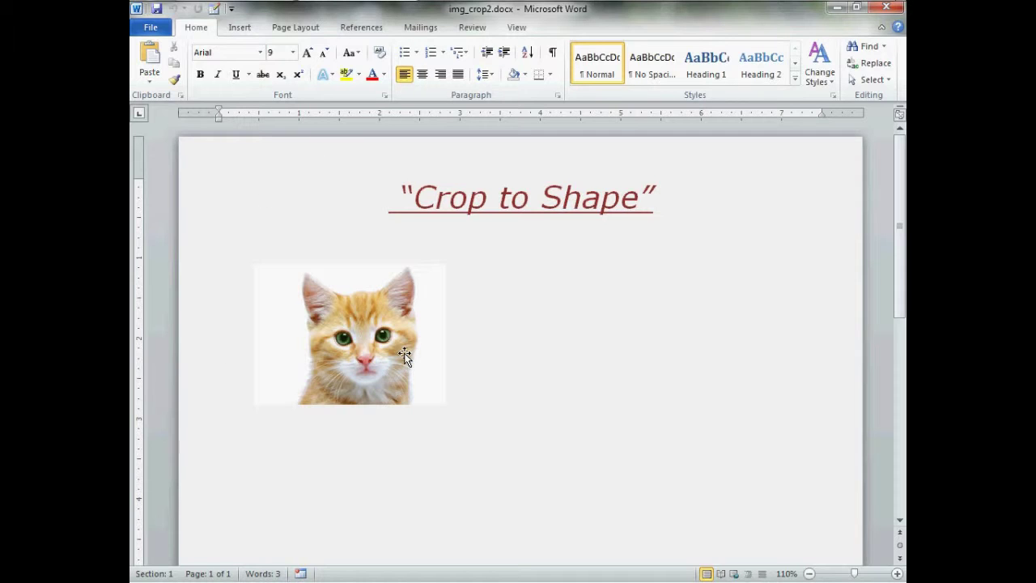
click(372, 340)
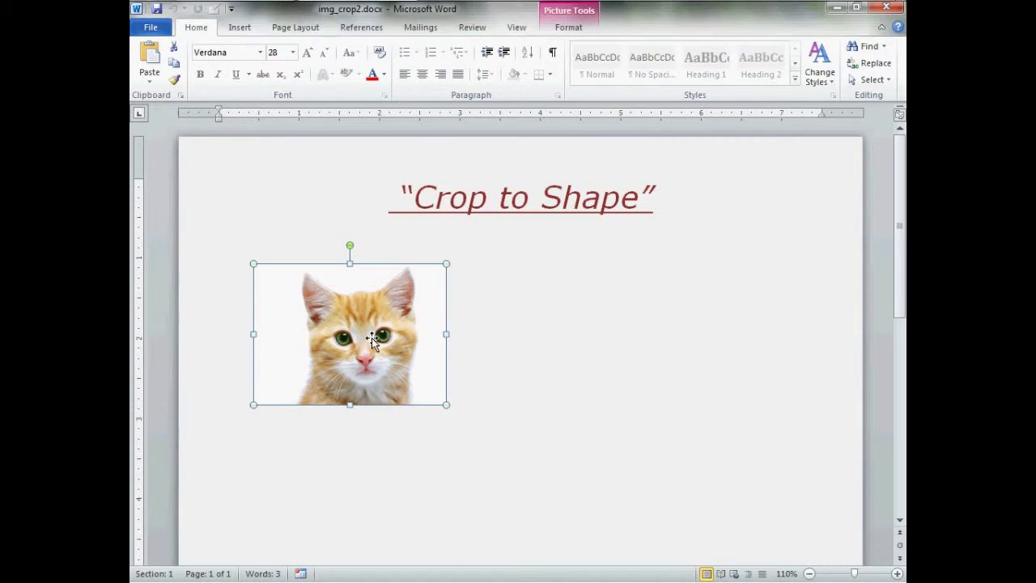
click(567, 29)
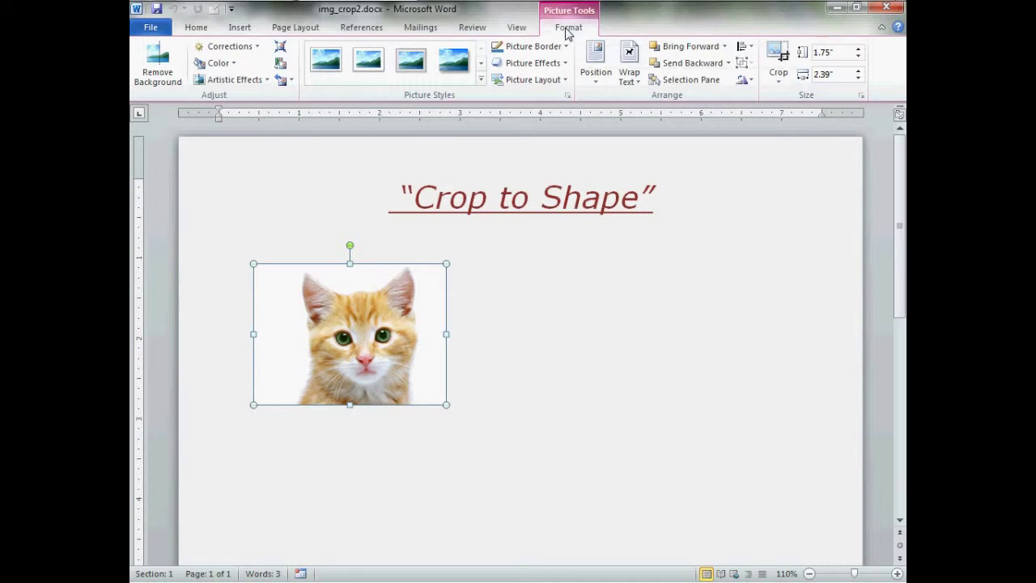
click(784, 59)
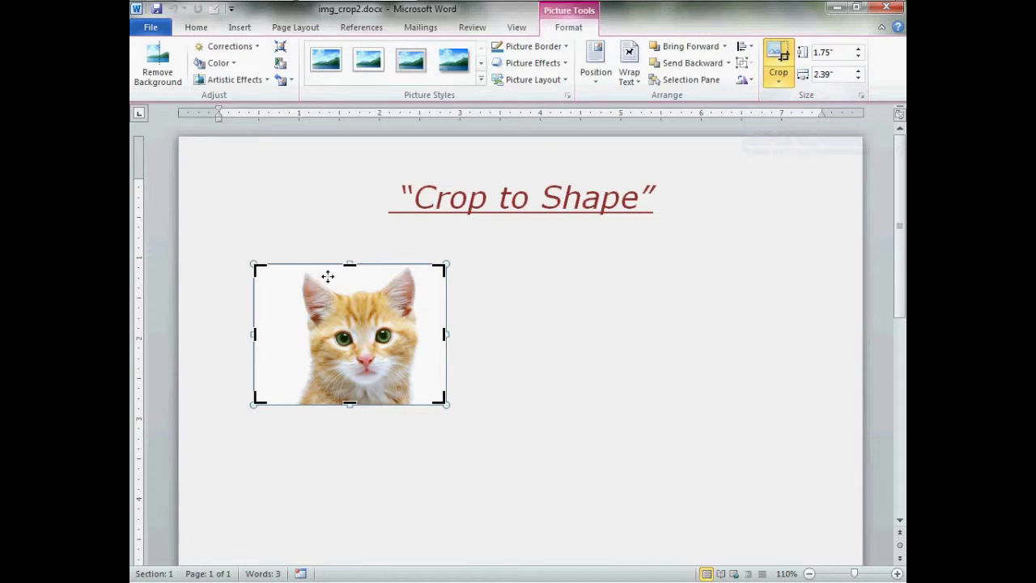
click(489, 320)
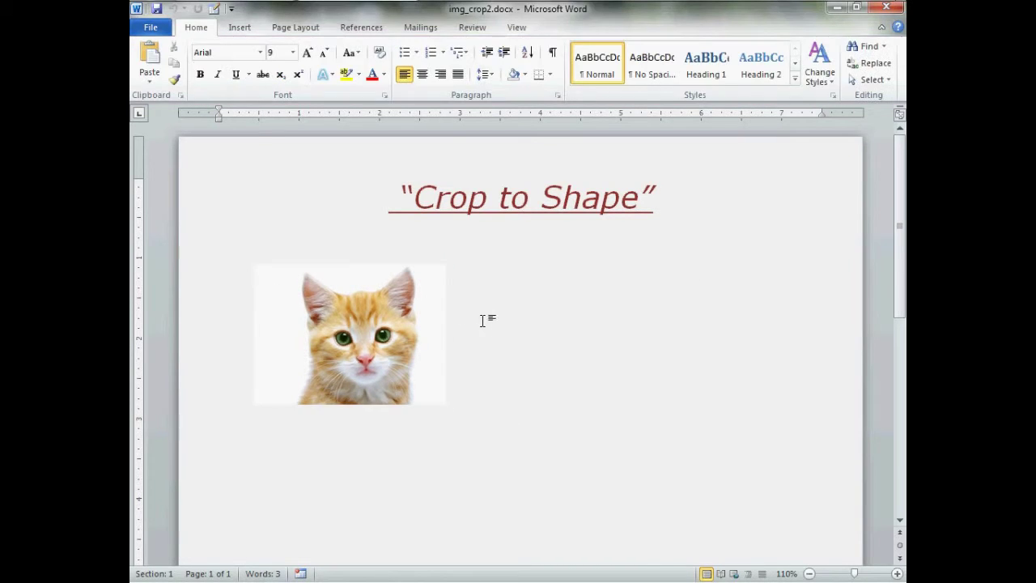
Crop the kitten picture to the Cloud basic shape and deselect it.
click(347, 319)
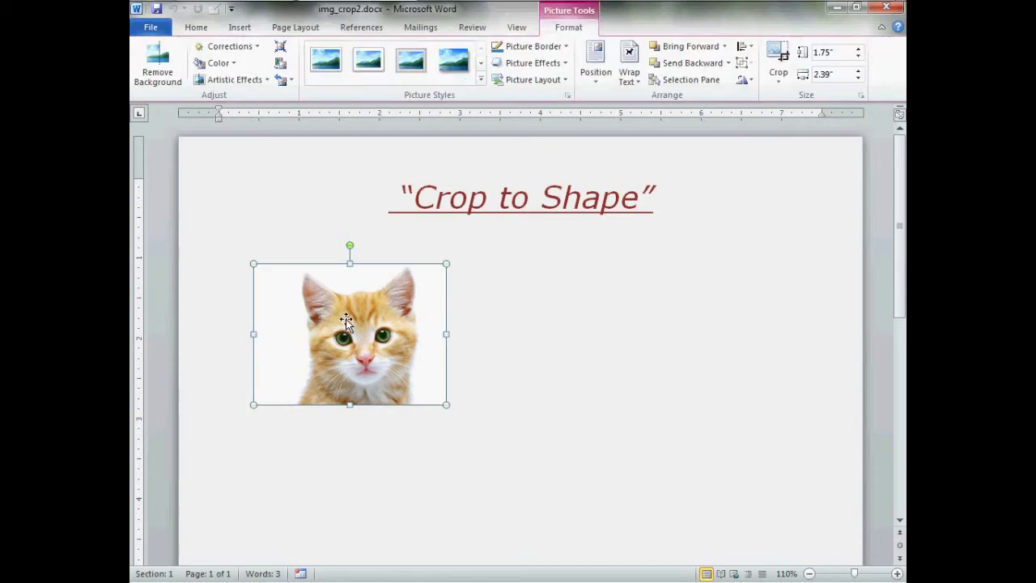
click(779, 81)
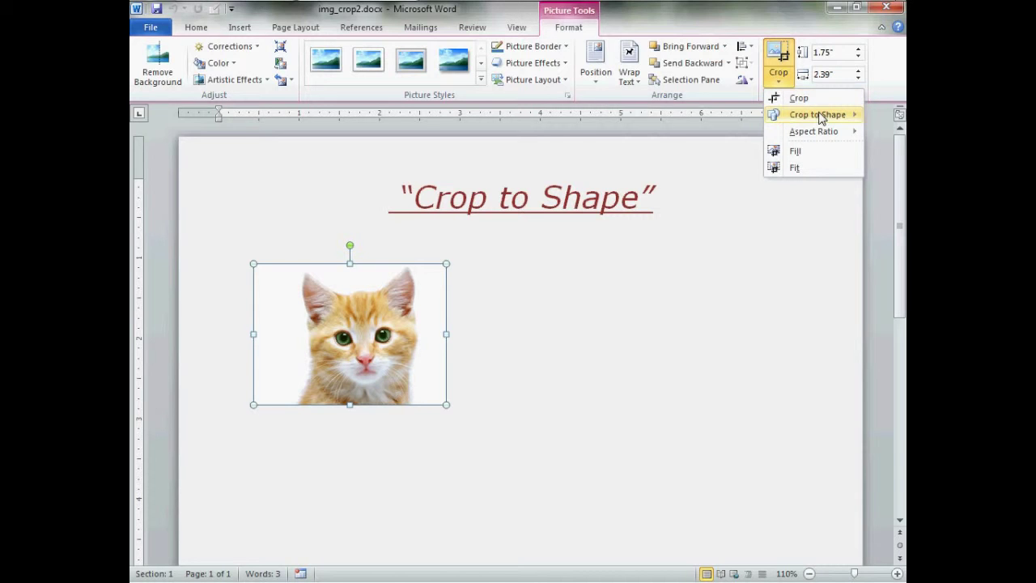
mouse_move(821, 119)
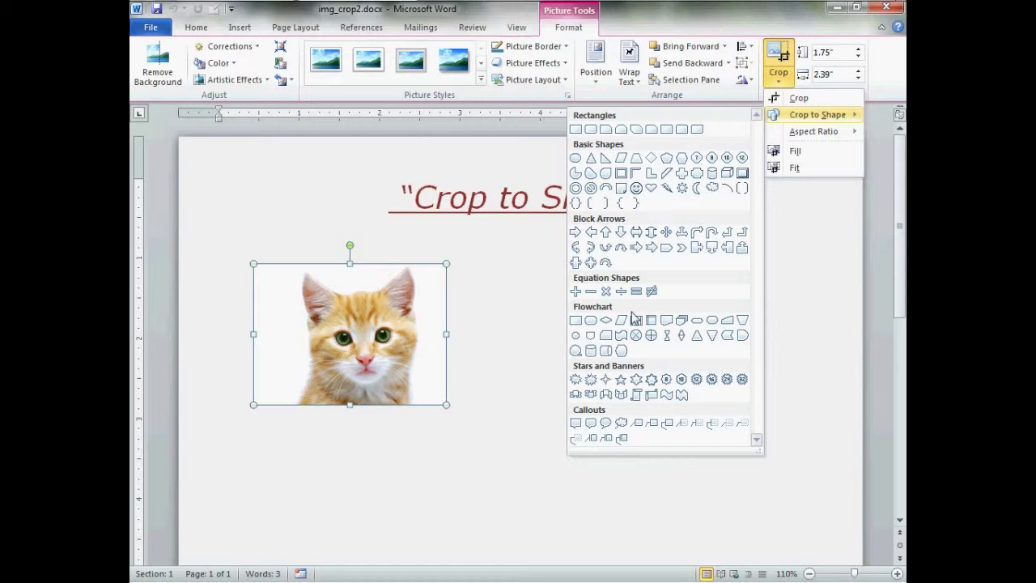
click(712, 189)
click(512, 337)
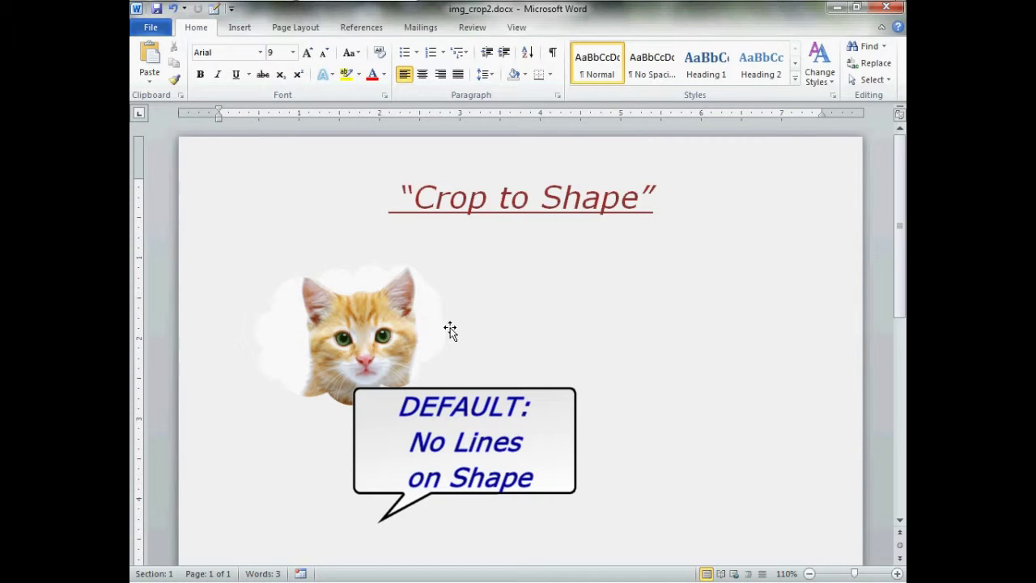
Give the cloud-shaped kitten picture a solid outline in Black, Text 1, keeping the formatting dialog clear of the picture.
click(371, 349)
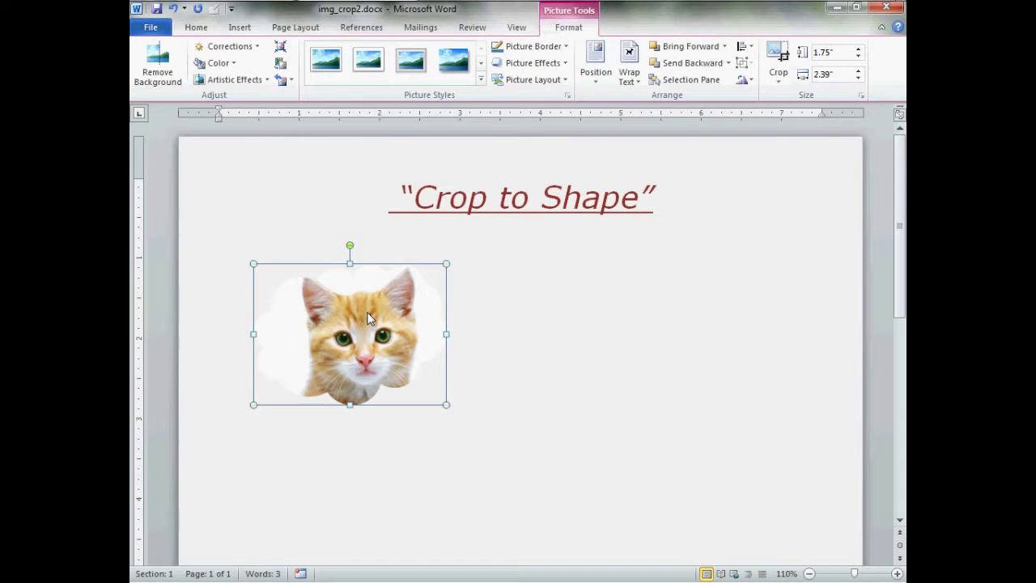
right_click(368, 318)
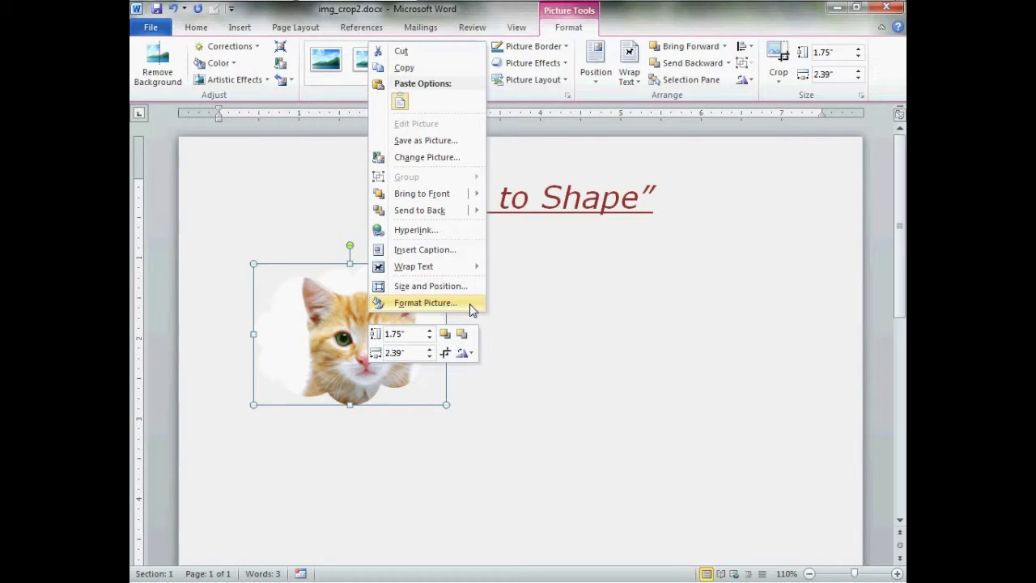
click(425, 303)
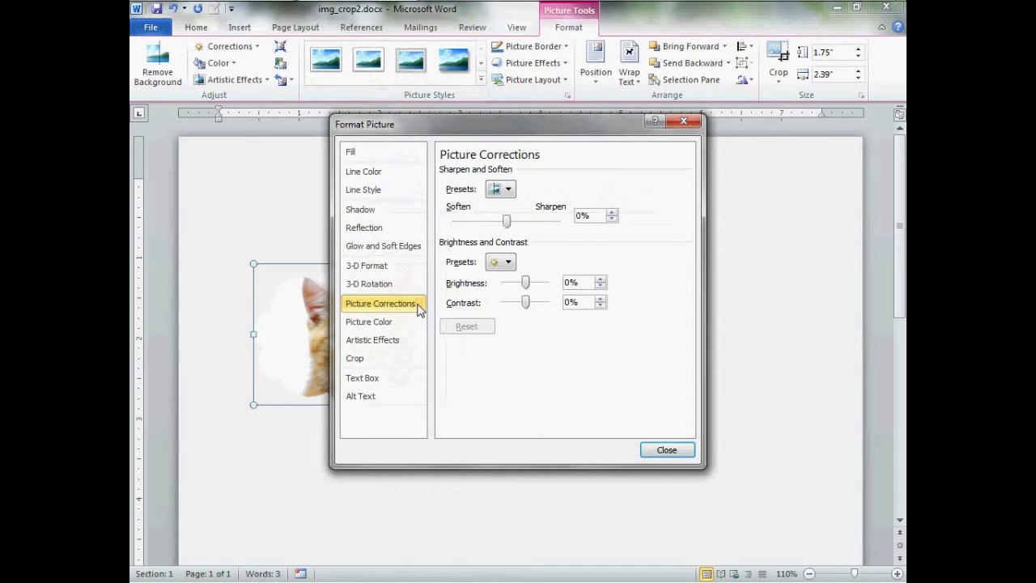
drag(446, 125, 607, 144)
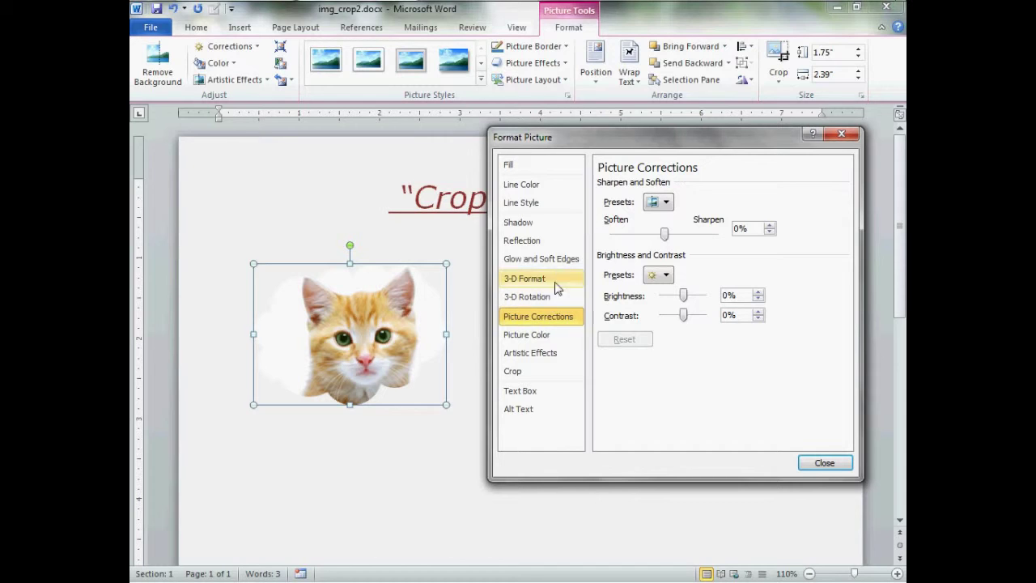
click(566, 188)
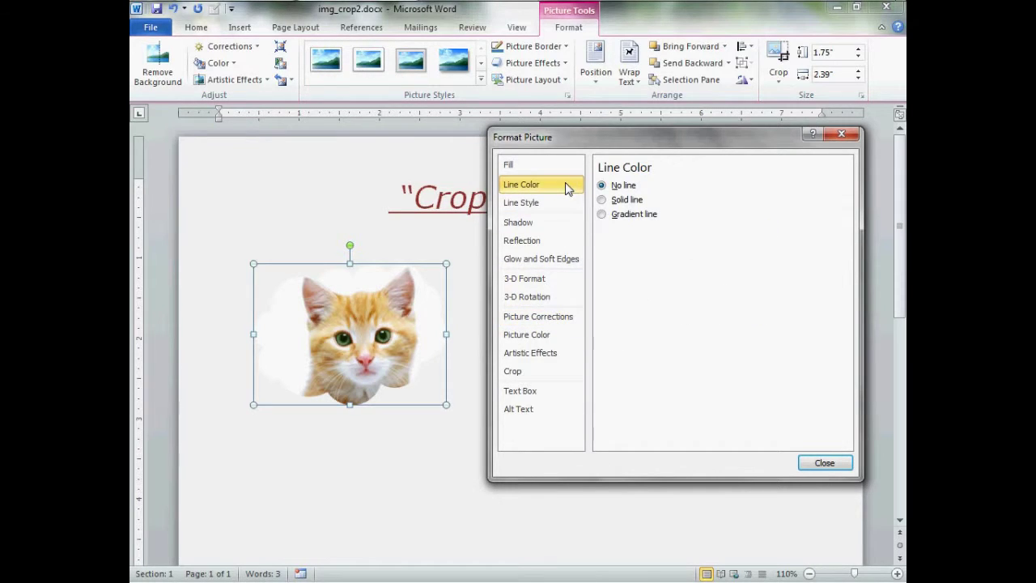
click(629, 207)
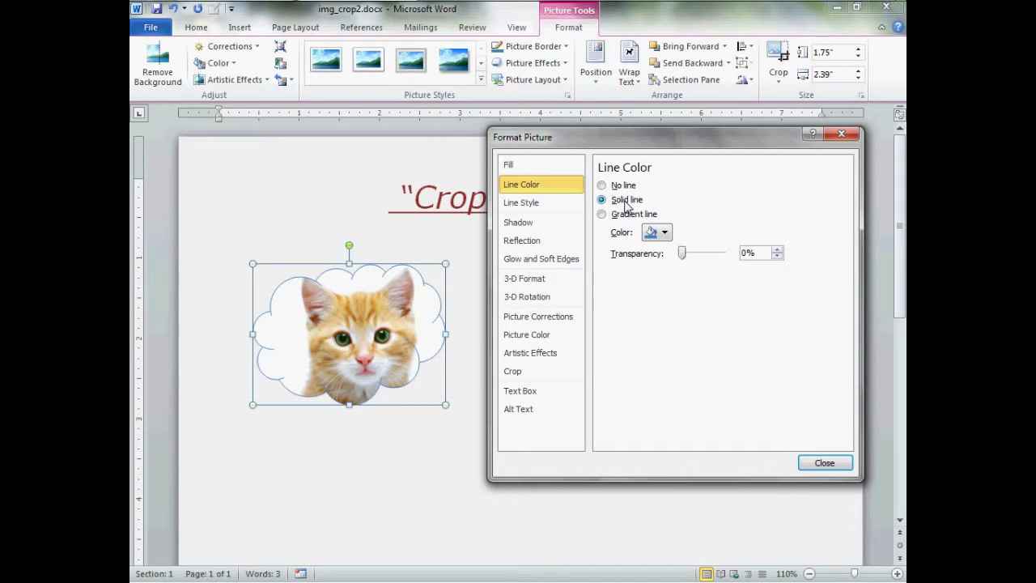
click(667, 234)
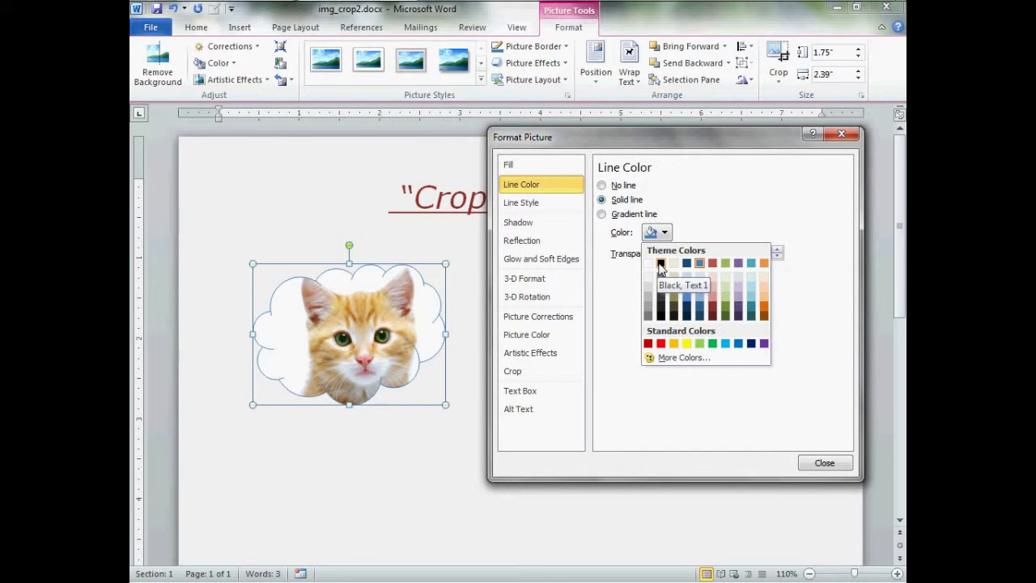
click(661, 264)
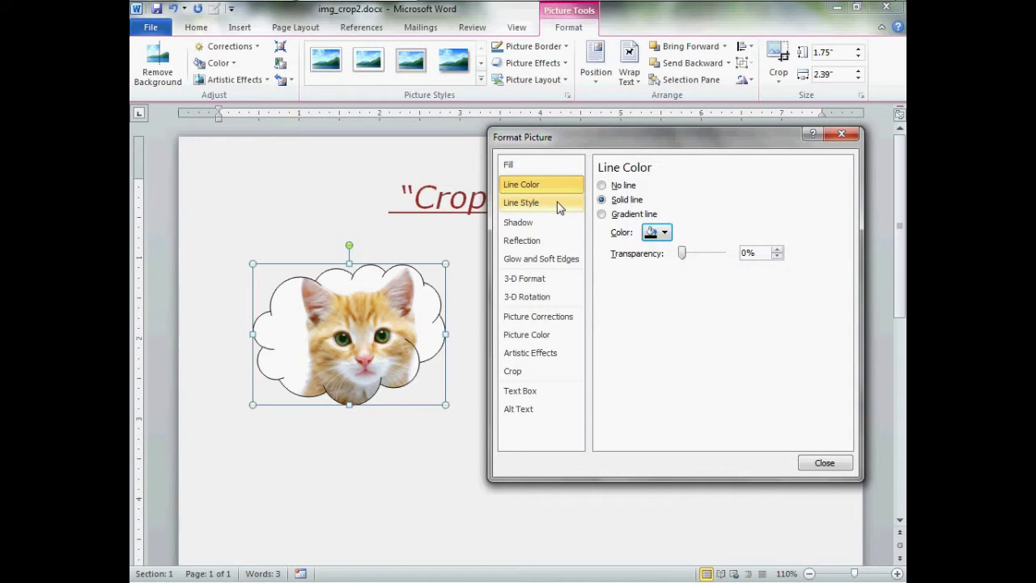
Increase the width of the picture's outline to 2.25 pt.
click(558, 207)
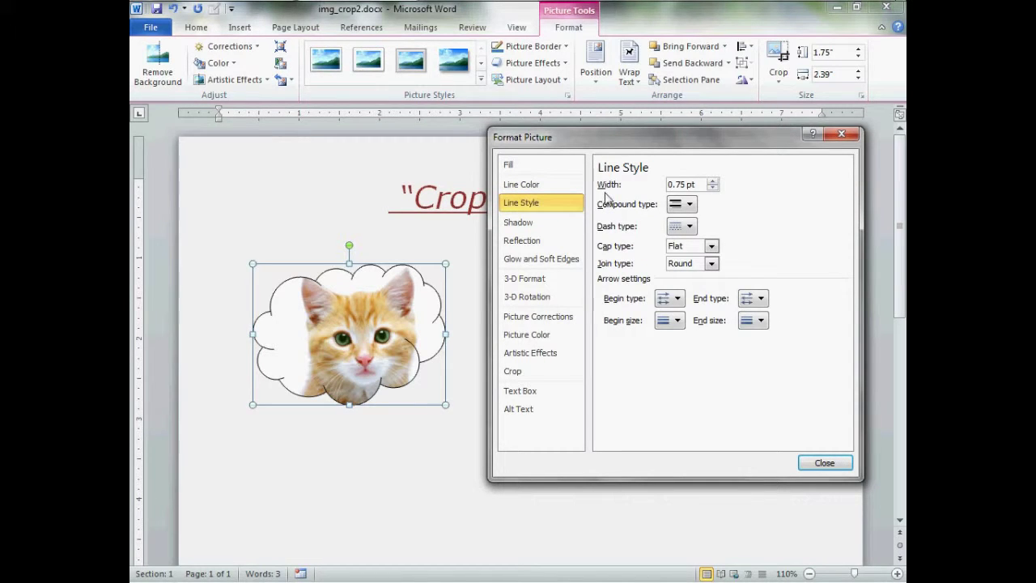
click(712, 182)
click(712, 182)
click(711, 182)
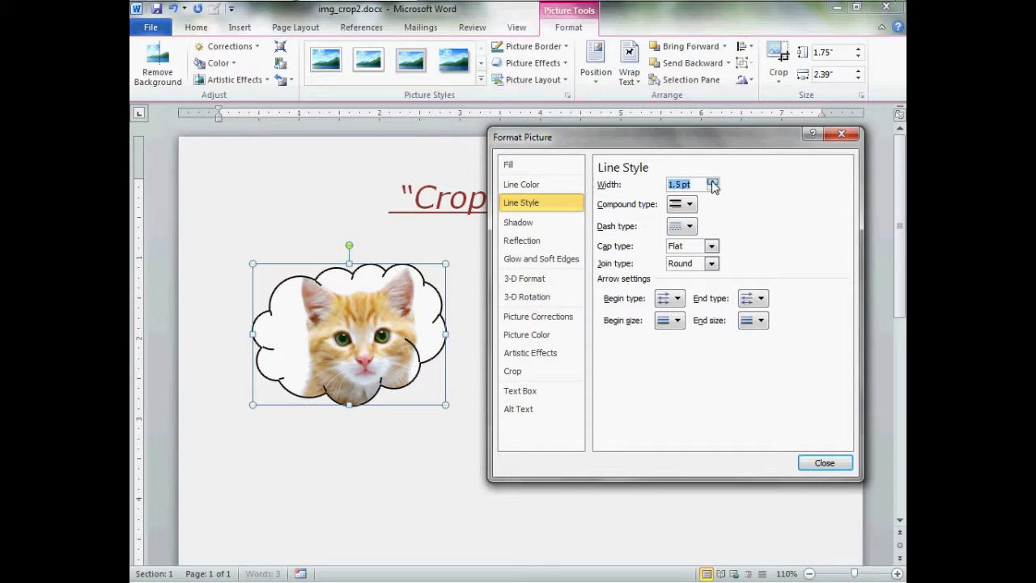
click(712, 182)
click(711, 182)
click(712, 182)
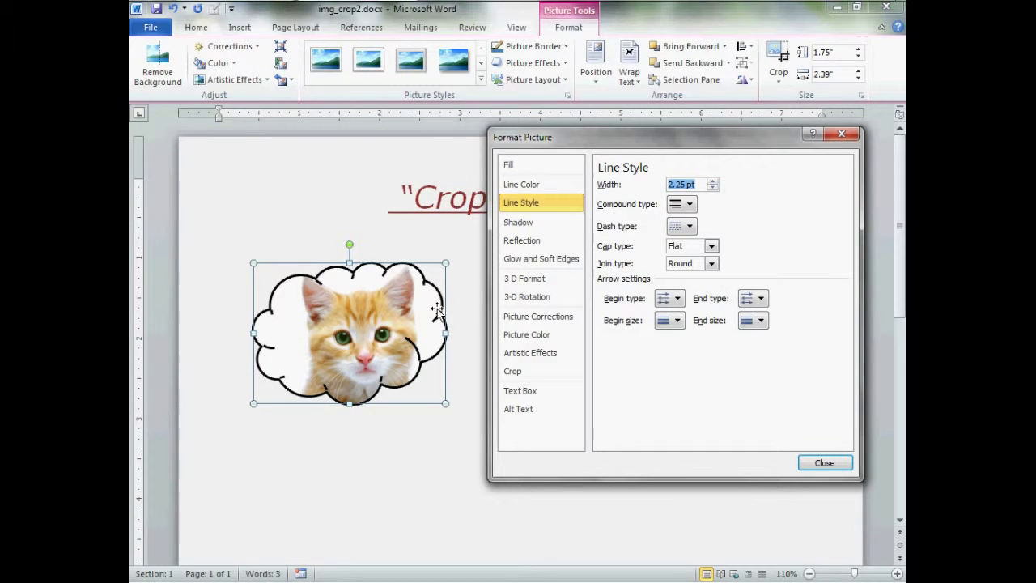
Reduce the outline width to 0.75 pt, raise it by one increment, and finish formatting the picture.
click(712, 188)
click(711, 188)
click(711, 188)
click(712, 187)
click(711, 188)
click(712, 188)
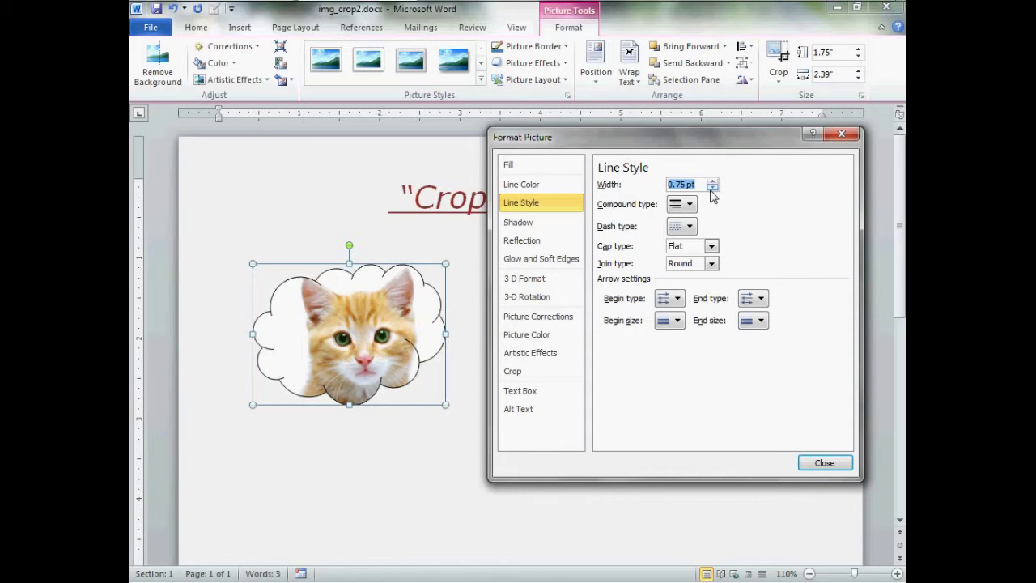
click(712, 182)
click(806, 465)
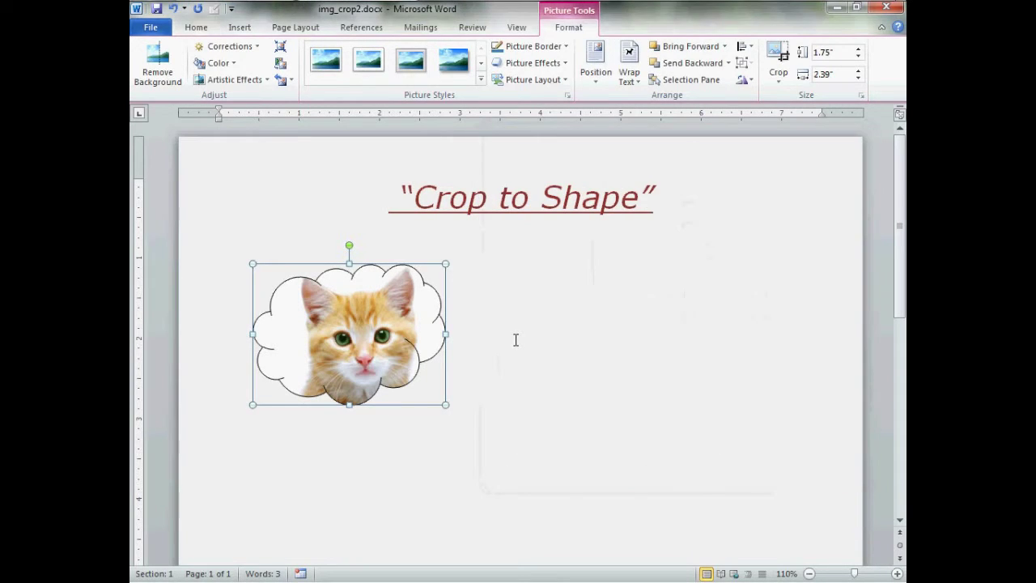
click(518, 342)
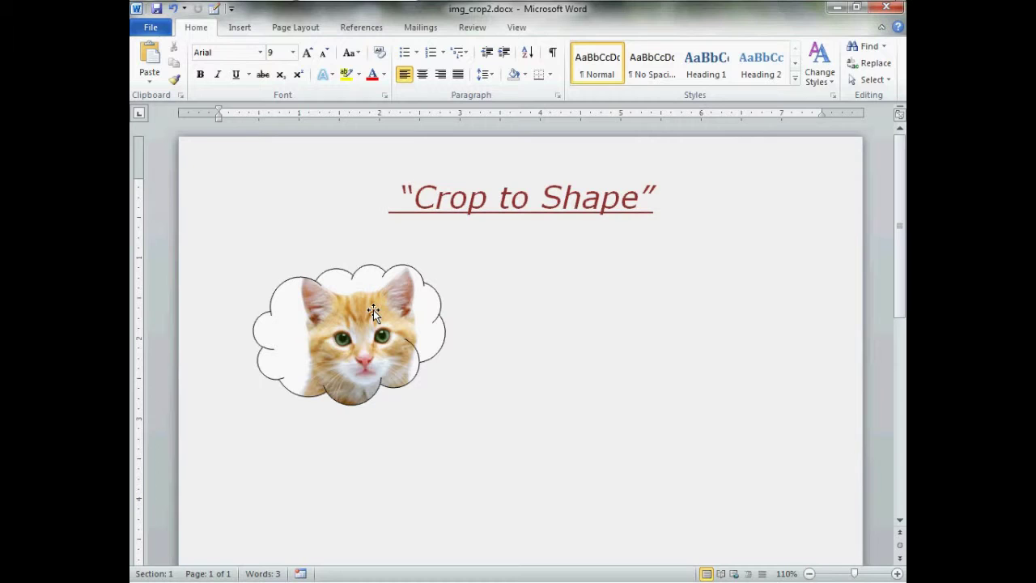
Resize the kitten picture proportionally from its corners to about 1.93" high by 2.64" wide.
click(370, 336)
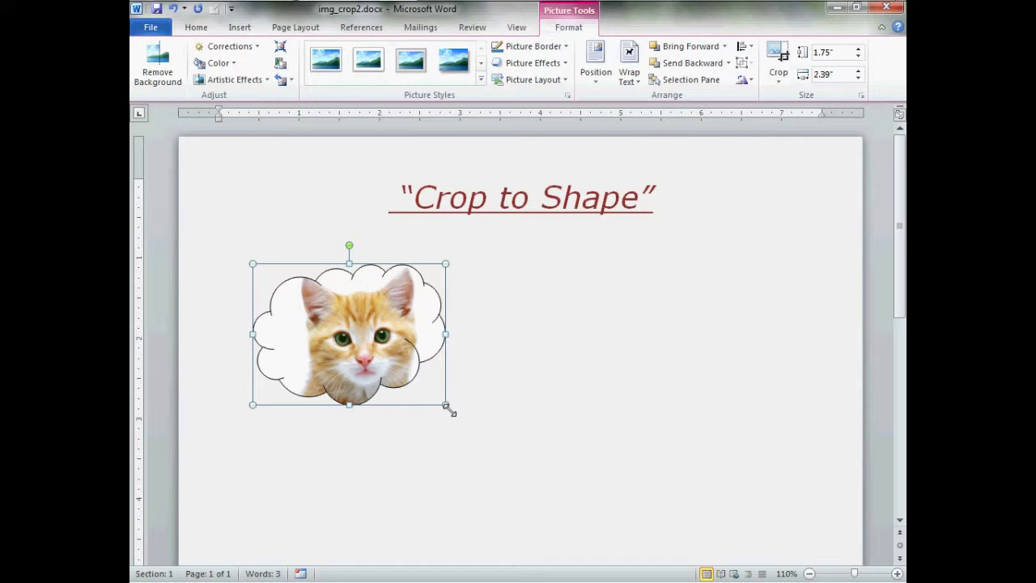
drag(446, 406, 471, 417)
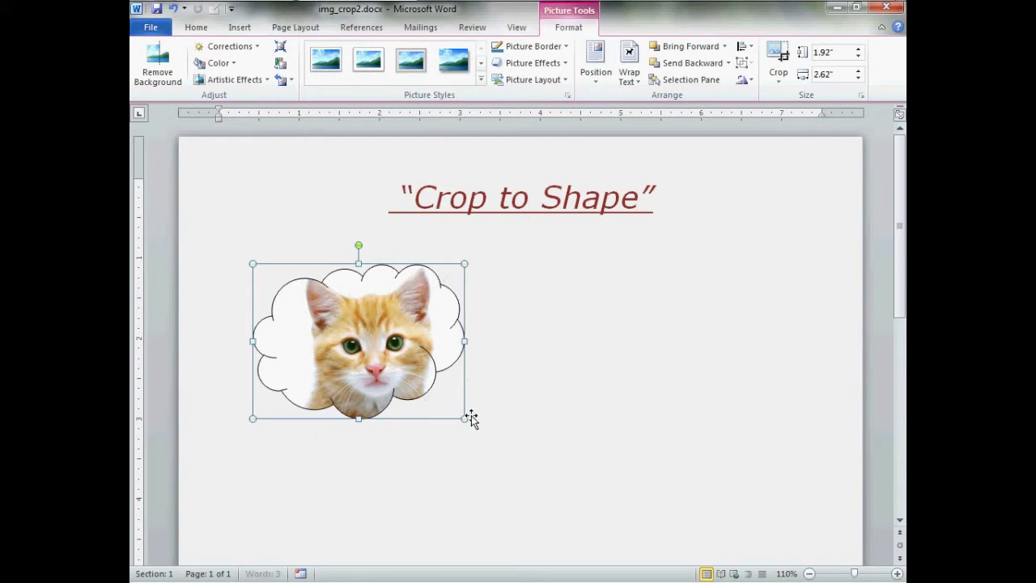
drag(464, 265, 515, 269)
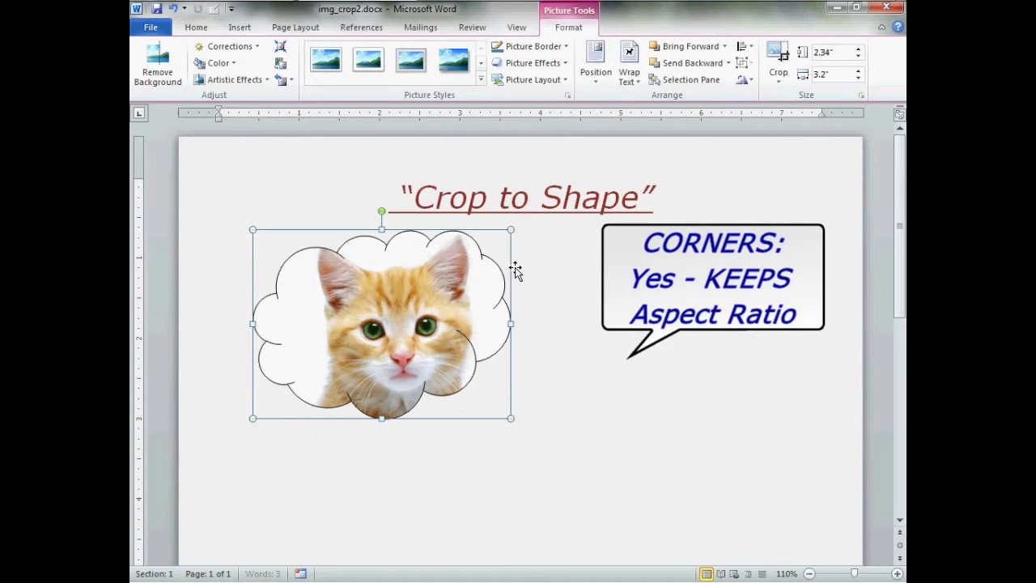
drag(511, 231, 473, 267)
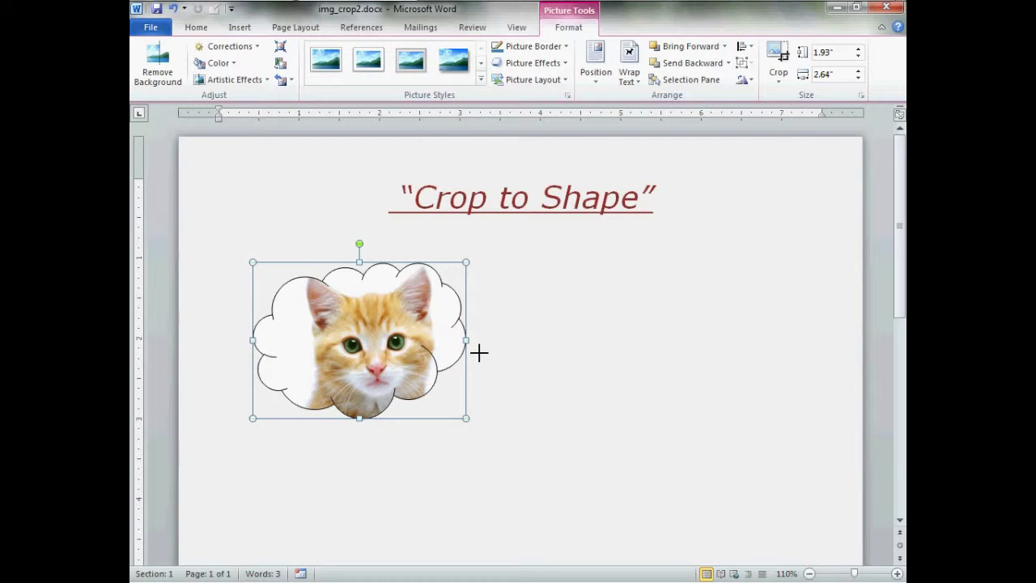
Stretch the kitten picture from its sides without keeping proportions, to about 1.75" high by 2.99" wide.
drag(481, 352, 553, 351)
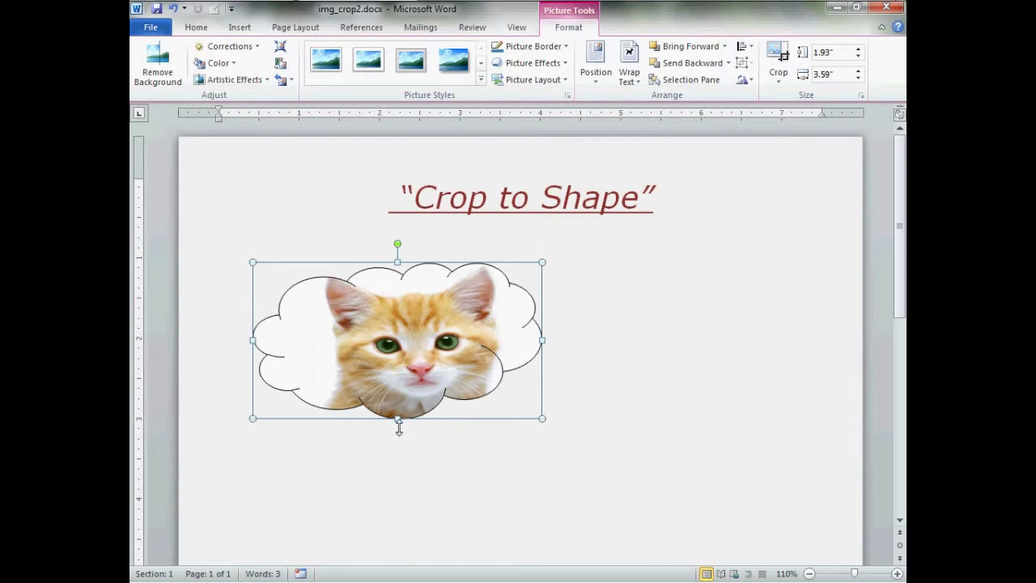
mouse_move(398, 420)
mouse_down()
mouse_move(408, 462)
mouse_move(399, 470)
mouse_move(397, 404)
mouse_up()
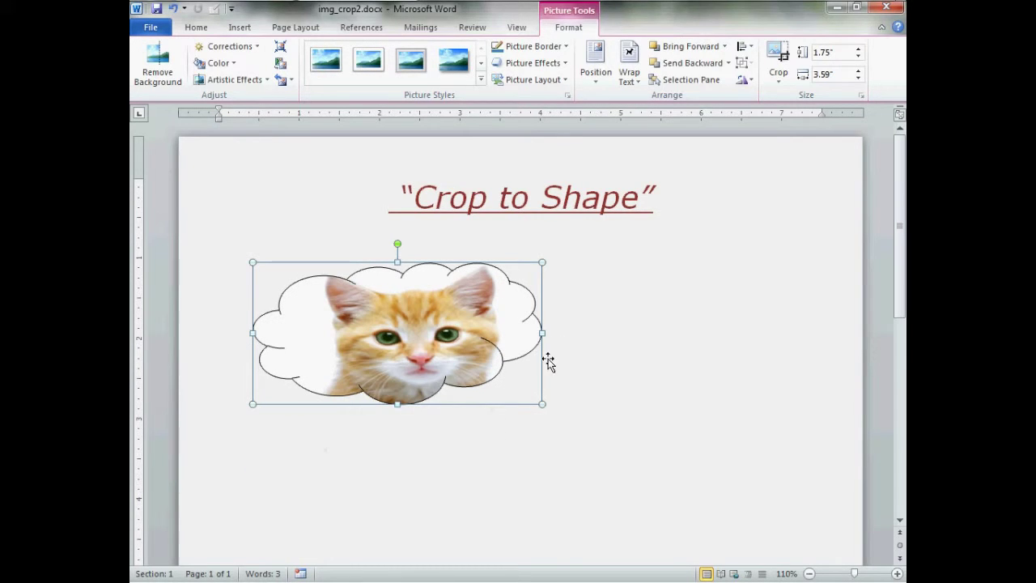
drag(542, 335, 494, 345)
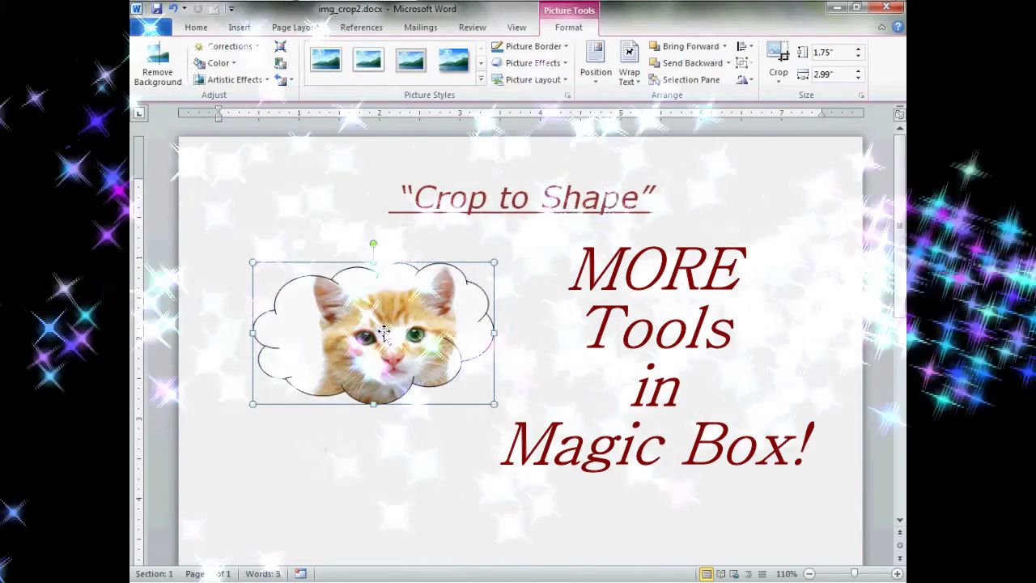
In the picture's crop settings, increase the picture position width to 3.4" to stretch the image inside the cloud.
right_click(384, 331)
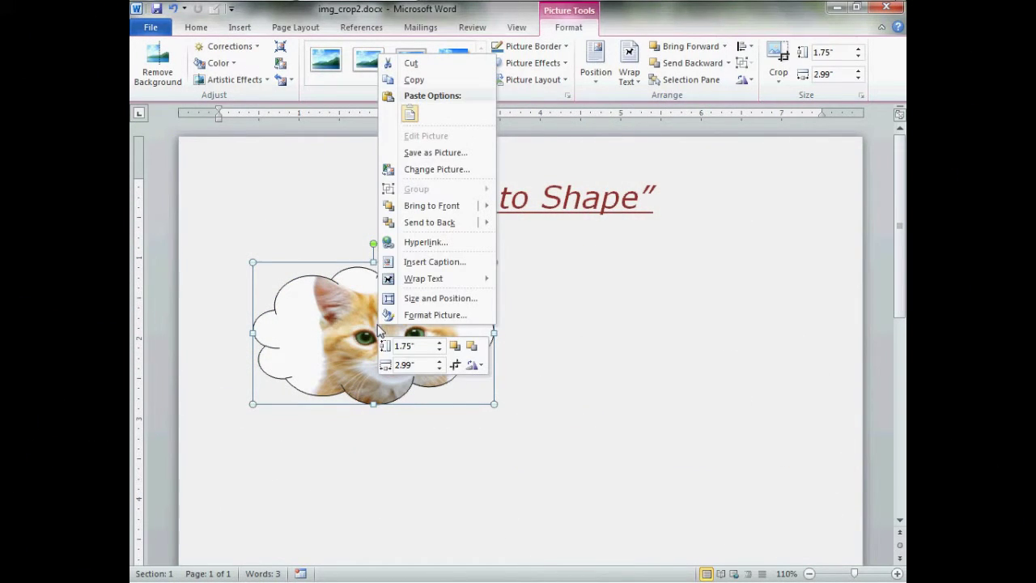
click(437, 315)
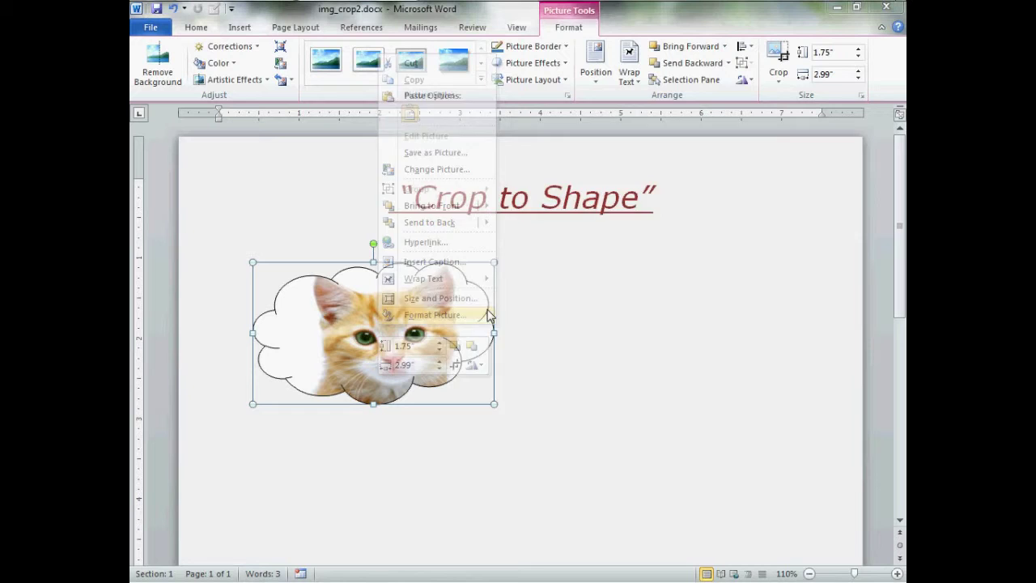
drag(557, 137, 581, 137)
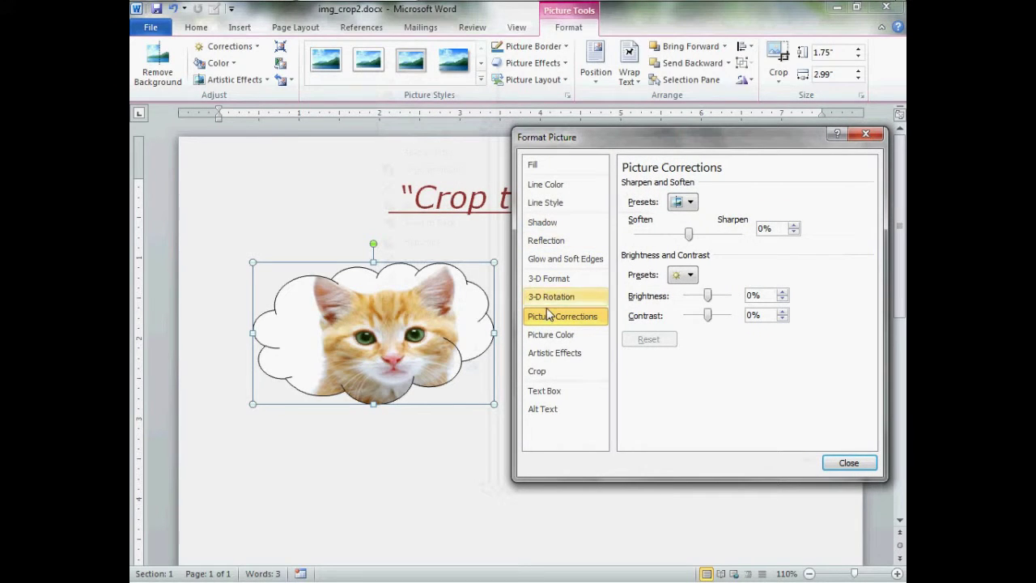
click(555, 372)
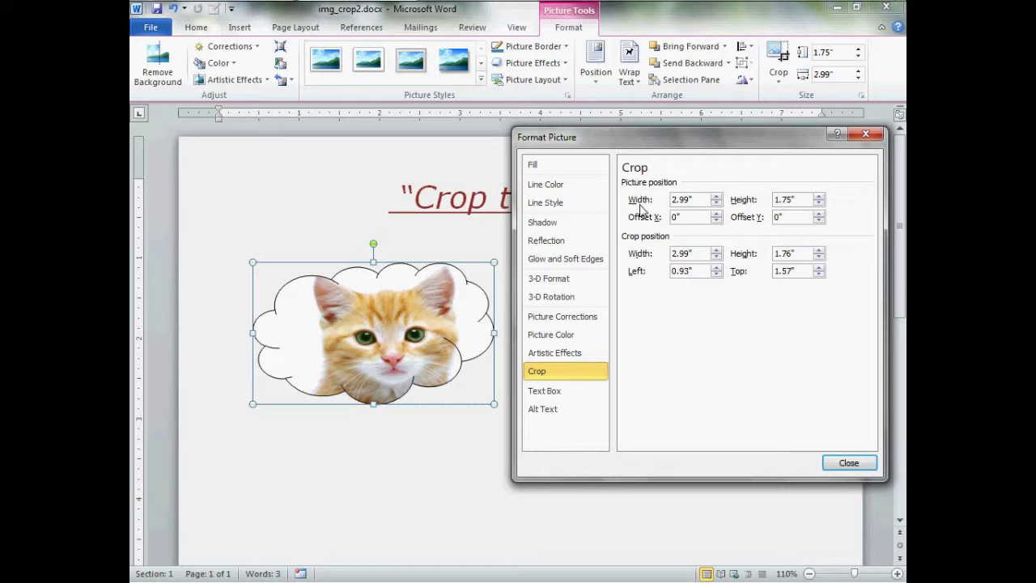
click(717, 198)
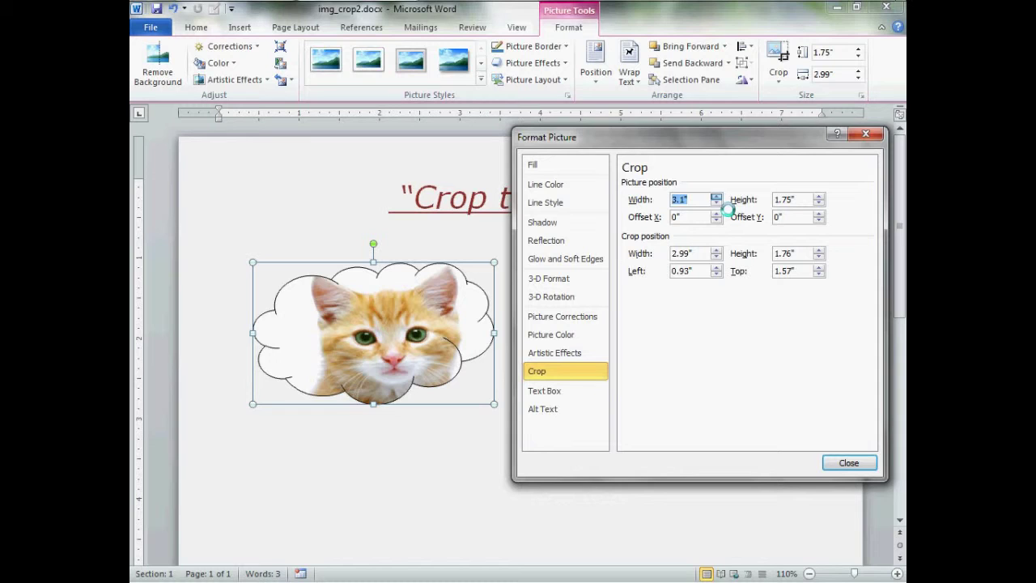
click(717, 197)
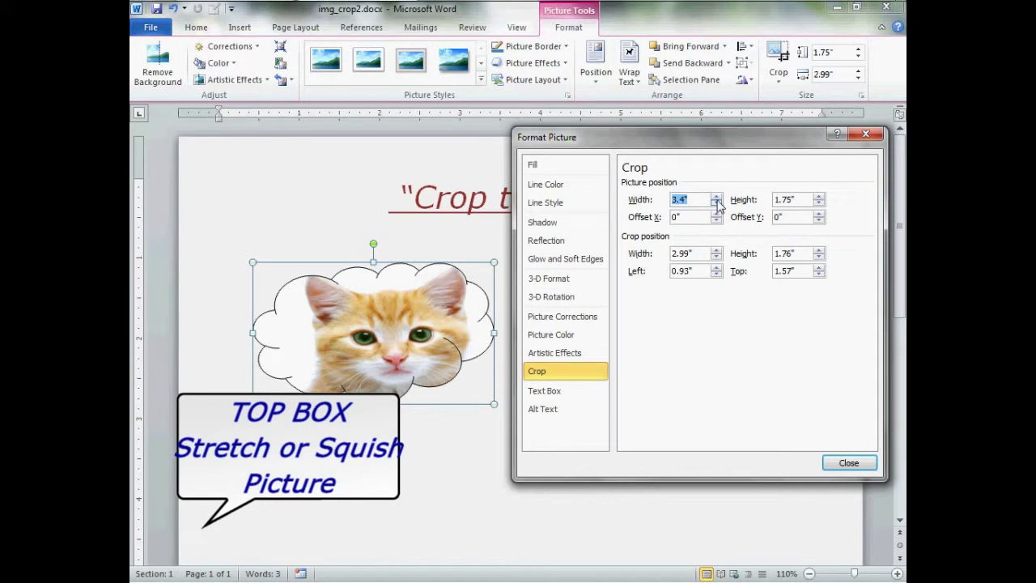
Reduce the picture position width to 3" and set its horizontal offset to -0.1" in the crop settings.
click(717, 204)
click(717, 204)
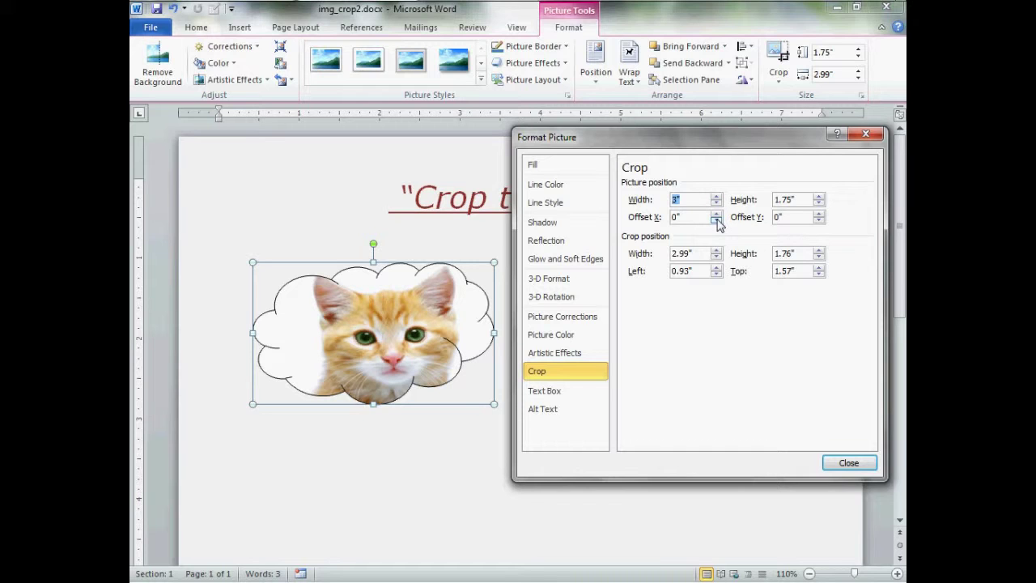
click(716, 221)
click(717, 221)
click(716, 221)
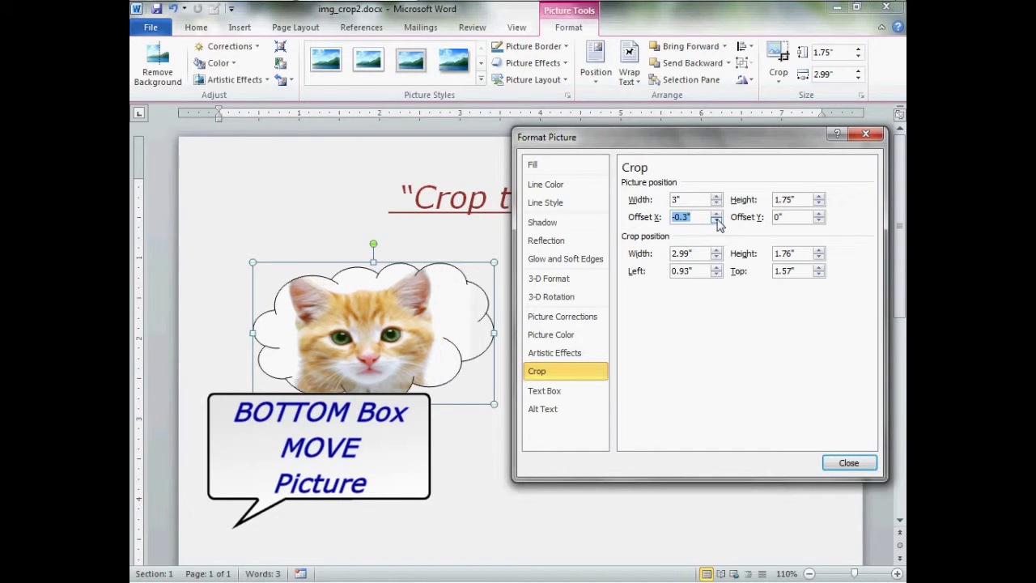
click(716, 221)
click(716, 214)
click(716, 213)
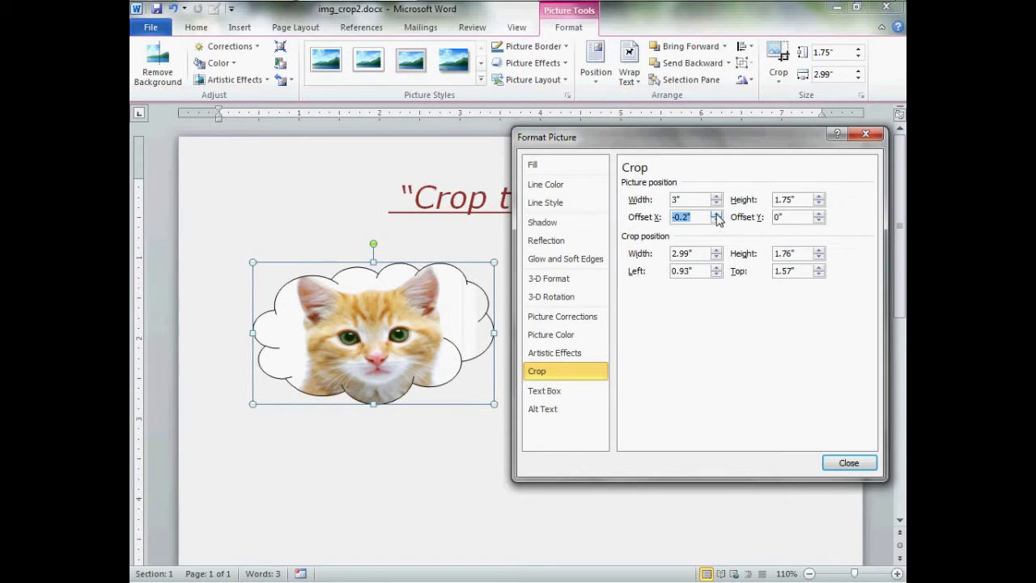
click(717, 213)
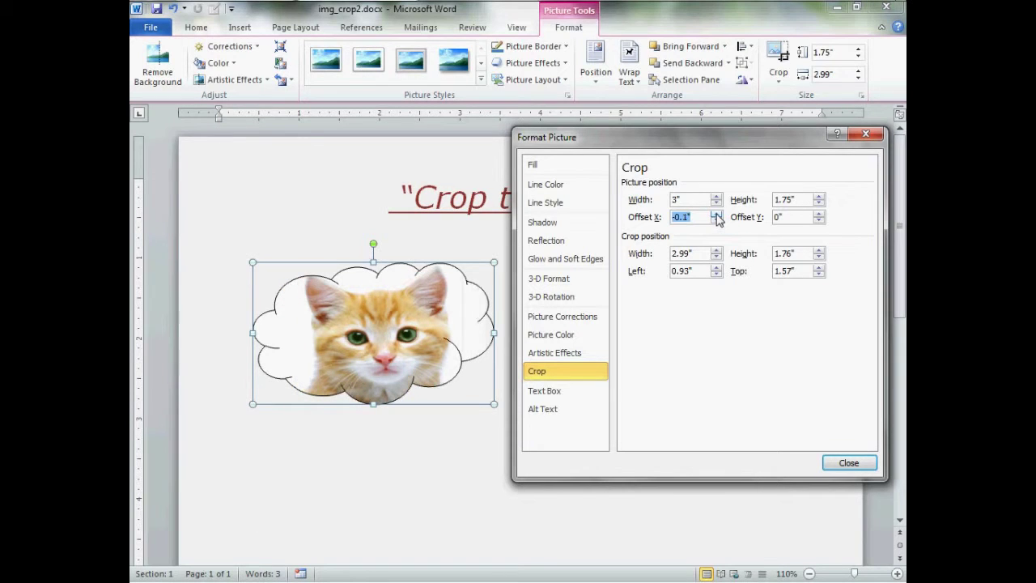
Stretch the image vertically inside the cloud by setting the picture position height to 1.9".
click(820, 200)
click(820, 200)
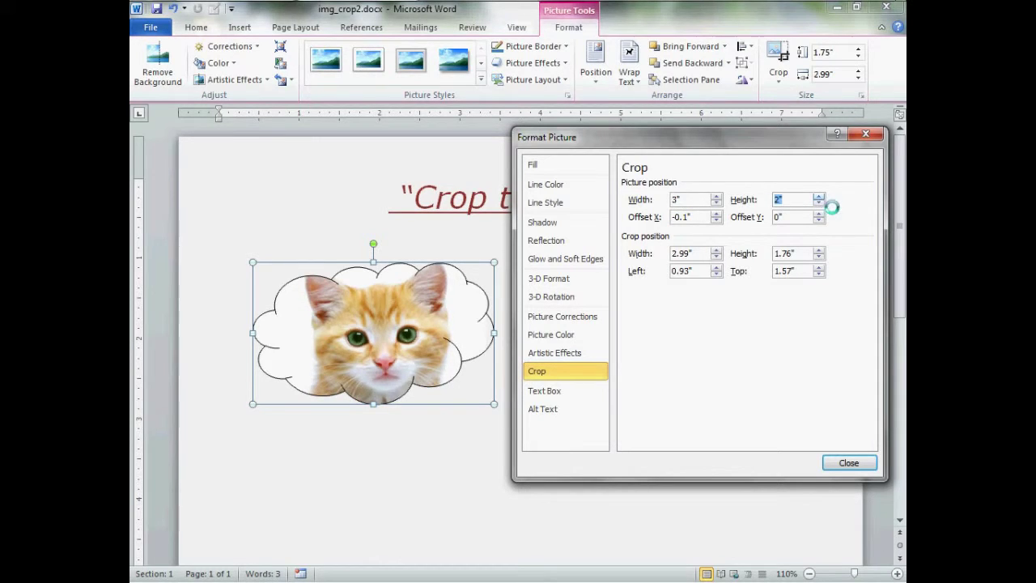
click(820, 199)
click(820, 204)
click(819, 204)
click(819, 204)
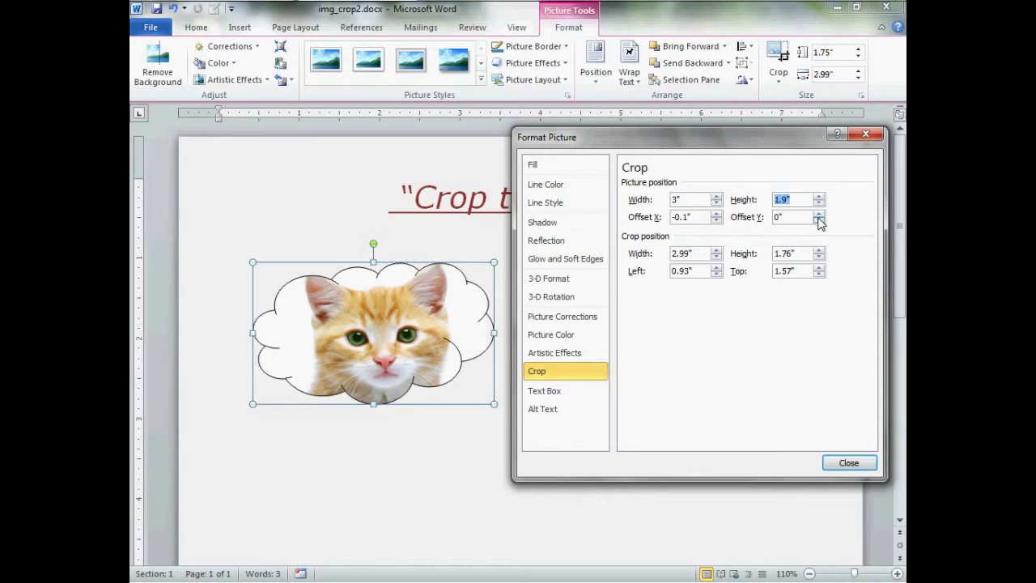
Shift the image vertically inside the cloud to an Offset Y of -0.2", then return the offset to 0".
click(819, 221)
click(820, 221)
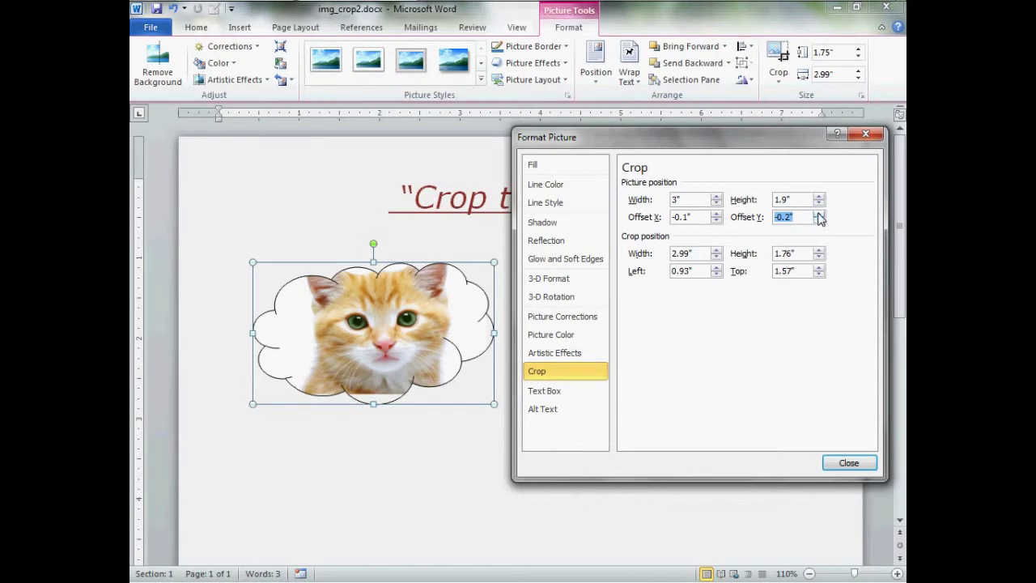
click(819, 214)
click(819, 214)
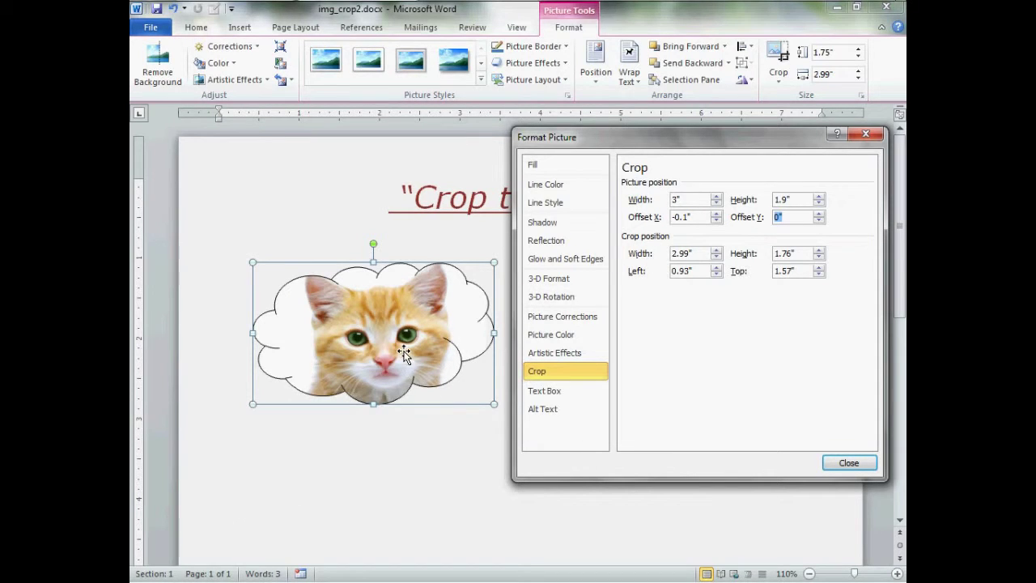
Widen the cloud shape to 3.3" through the crop position width, then narrow it to 2.8".
click(716, 251)
click(716, 251)
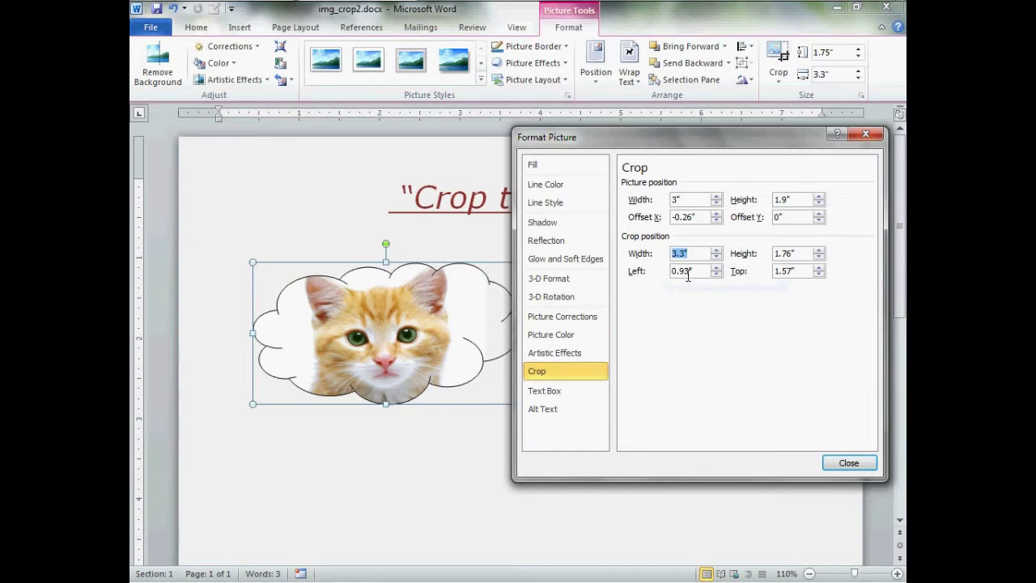
click(717, 257)
click(717, 258)
click(716, 258)
click(717, 258)
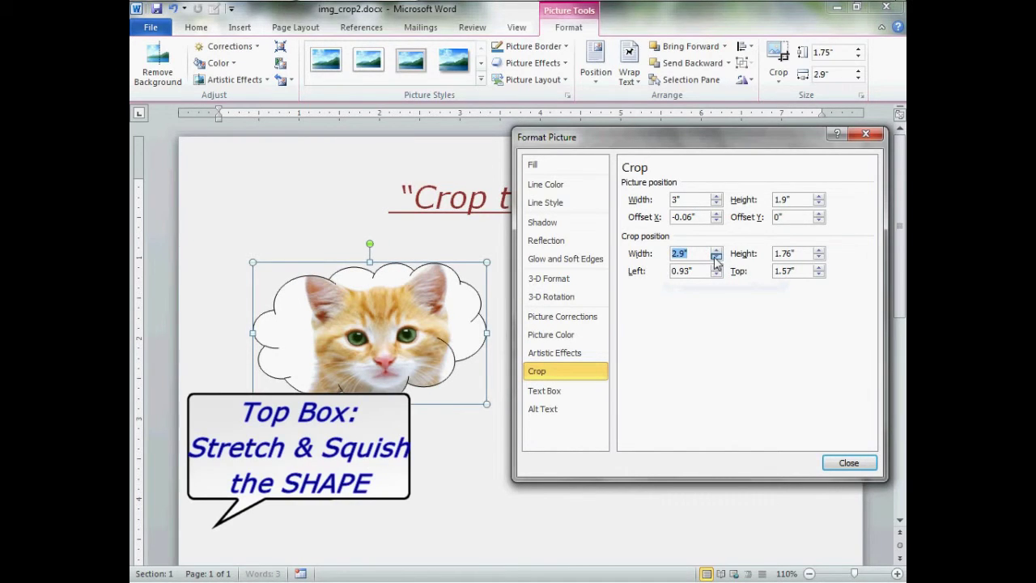
click(717, 257)
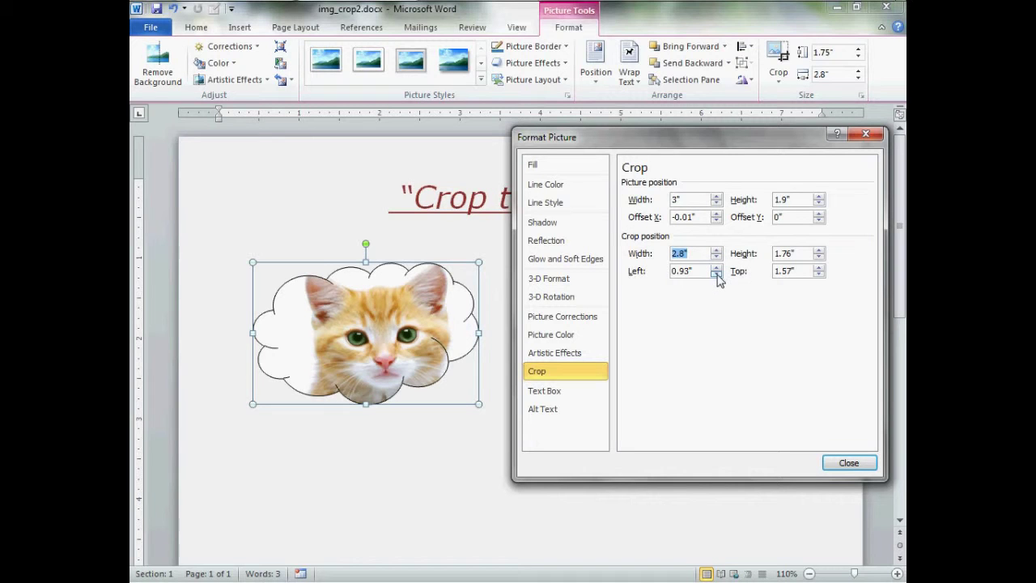
Move the cloud shape horizontally over the image, ending with a crop position Left value of 1.09".
click(716, 274)
click(716, 274)
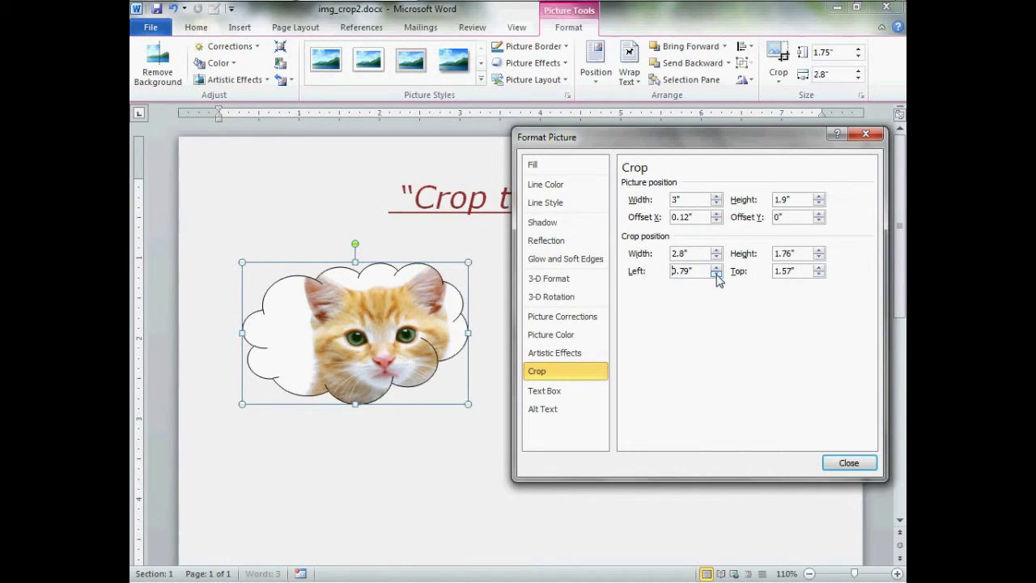
click(716, 275)
click(717, 269)
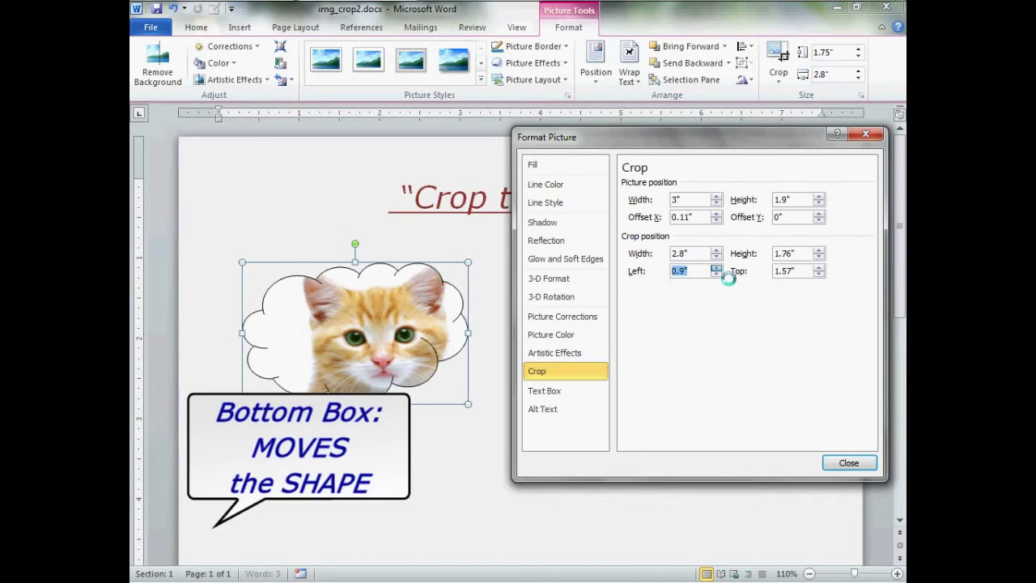
click(716, 268)
click(717, 268)
click(716, 268)
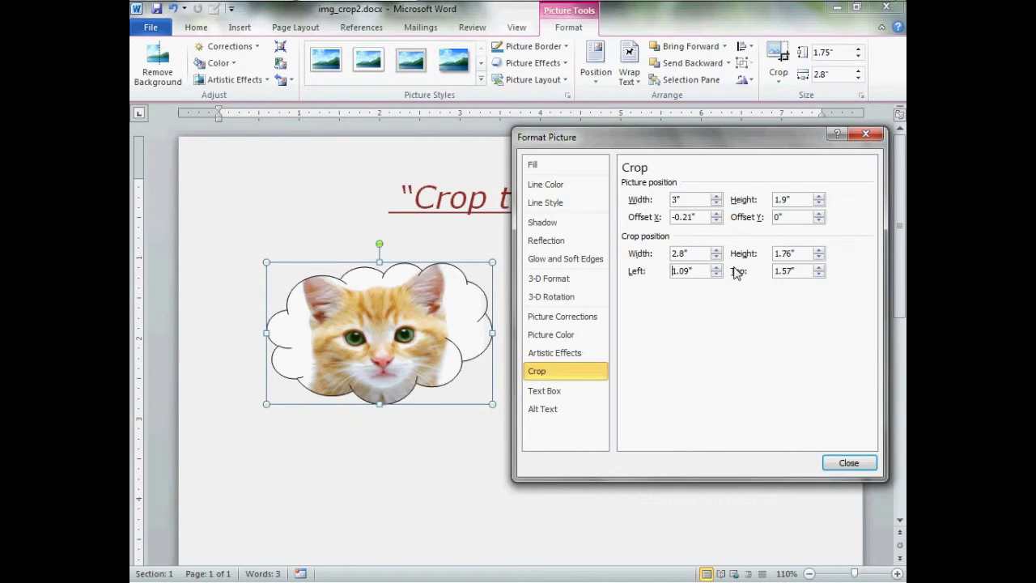
Increase the cloud shape's crop position height to 2.2", then reduce it to 1.7".
click(837, 266)
click(819, 252)
click(820, 251)
click(819, 252)
click(819, 252)
click(820, 252)
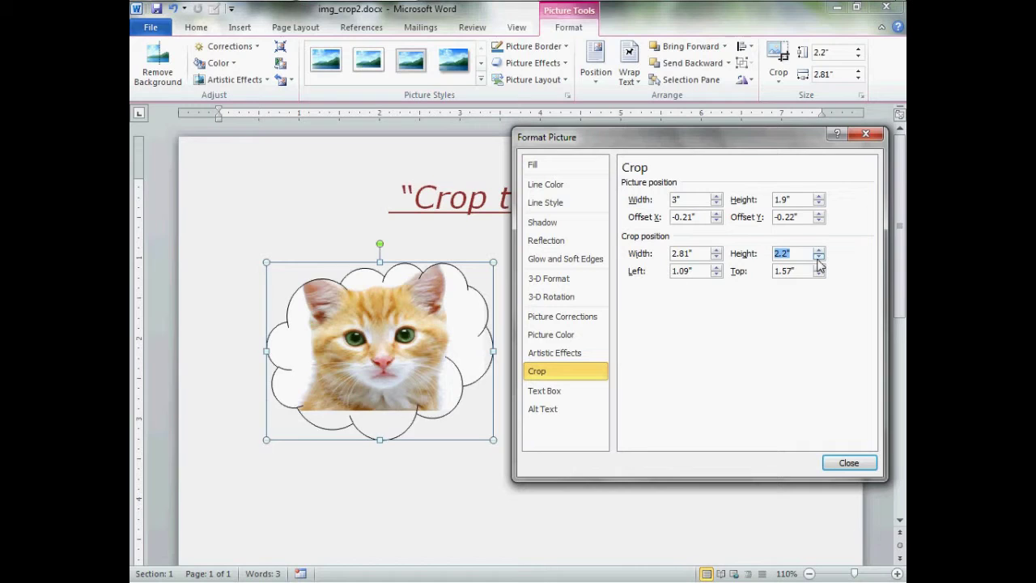
click(819, 257)
click(819, 258)
click(820, 257)
click(819, 258)
click(820, 257)
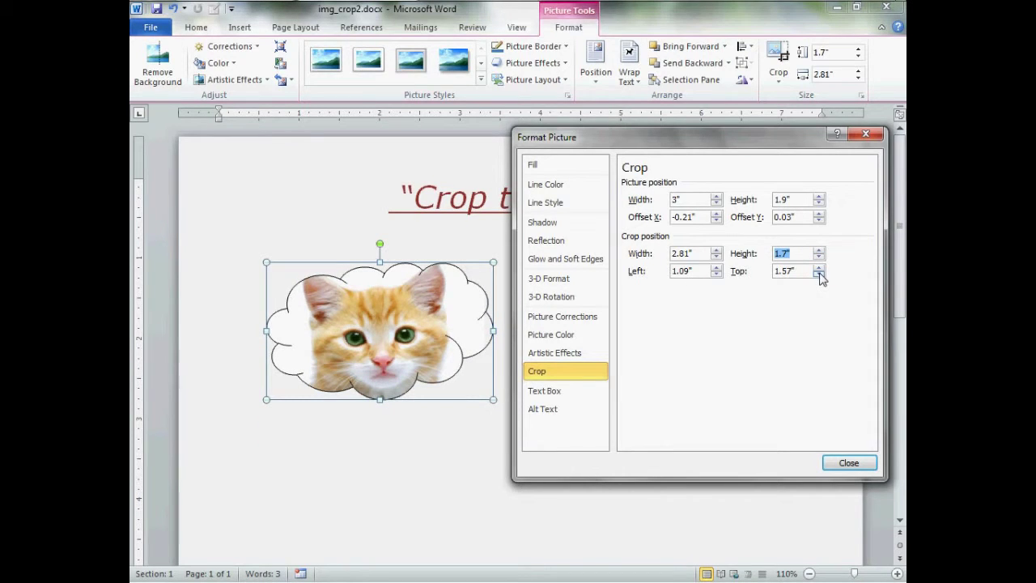
Move the cloud shape vertically to a crop position Top value of 1.59", then finish formatting and deselect the picture.
click(819, 274)
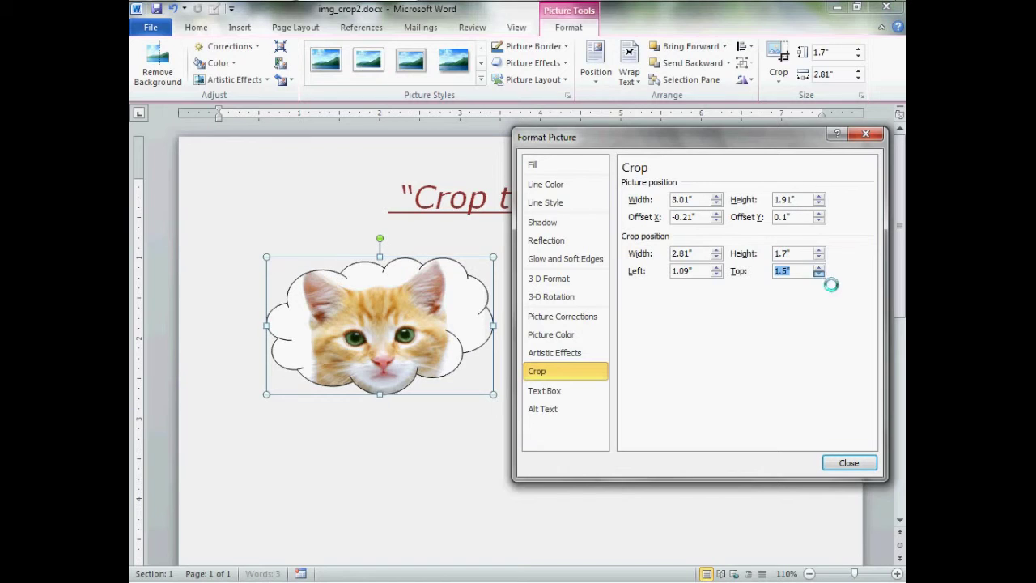
click(819, 268)
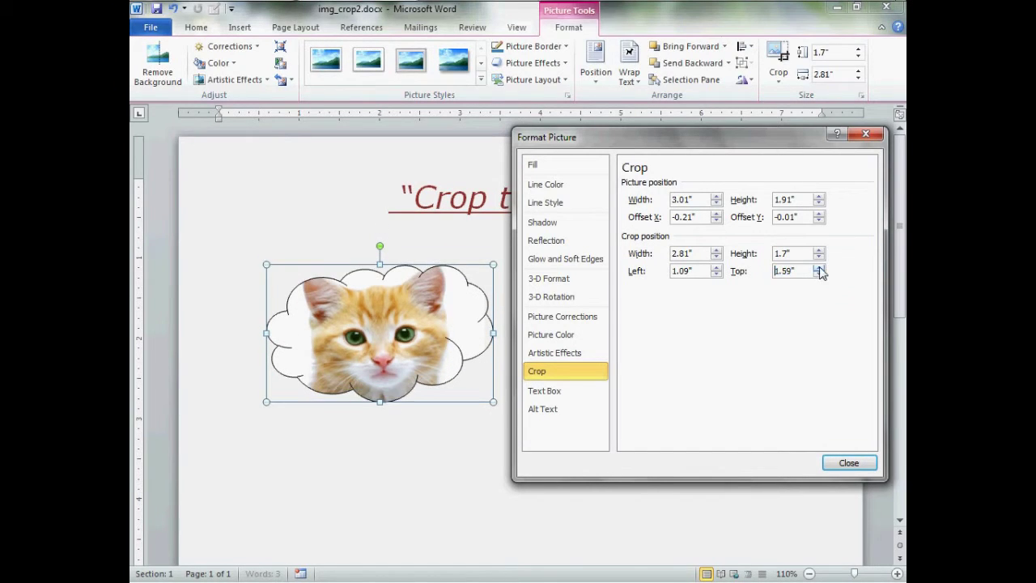
click(819, 268)
click(819, 274)
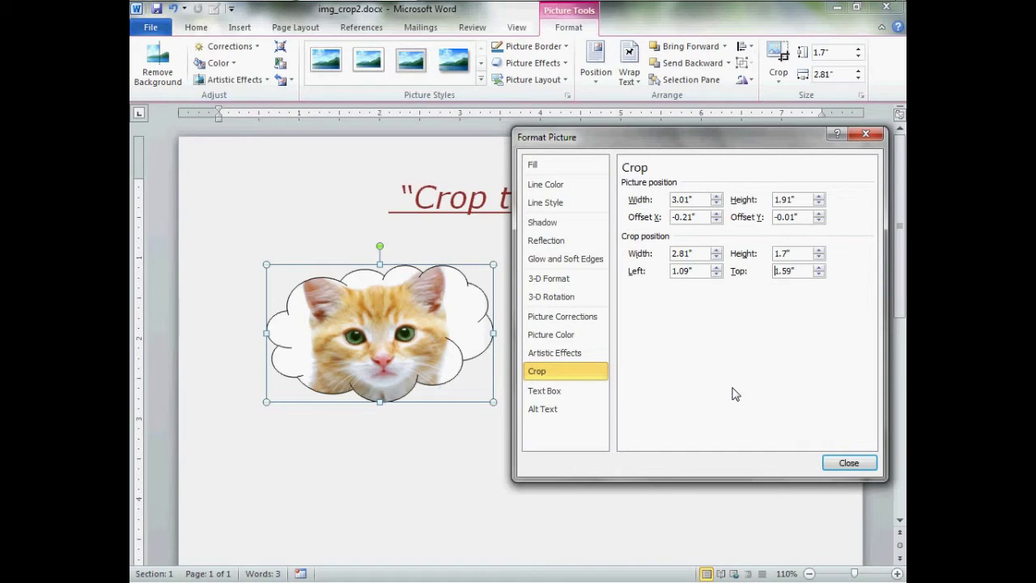
click(848, 462)
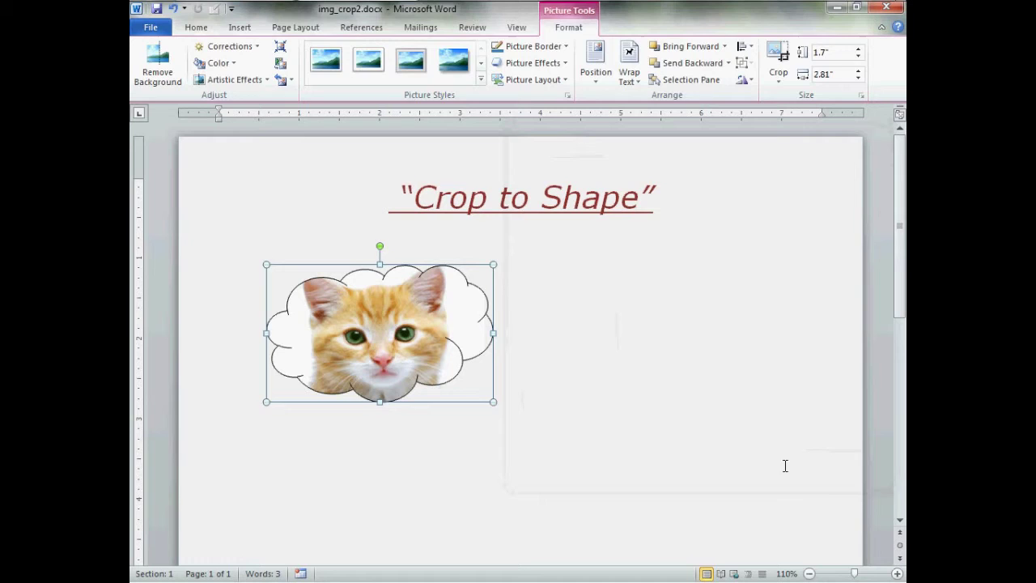
click(575, 405)
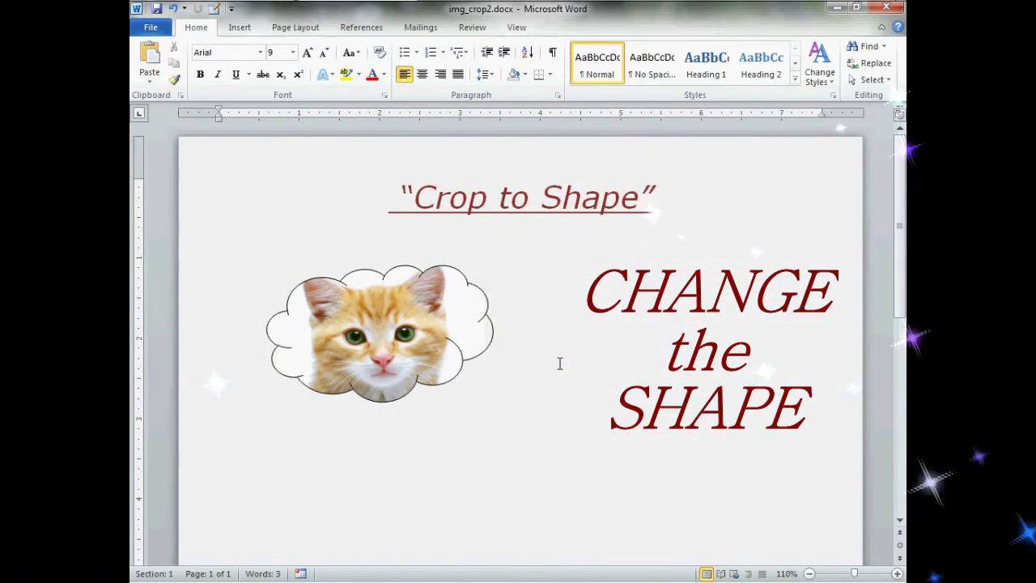
Crop the kitten picture to a notched right arrow from the block arrow shapes.
double_click(395, 331)
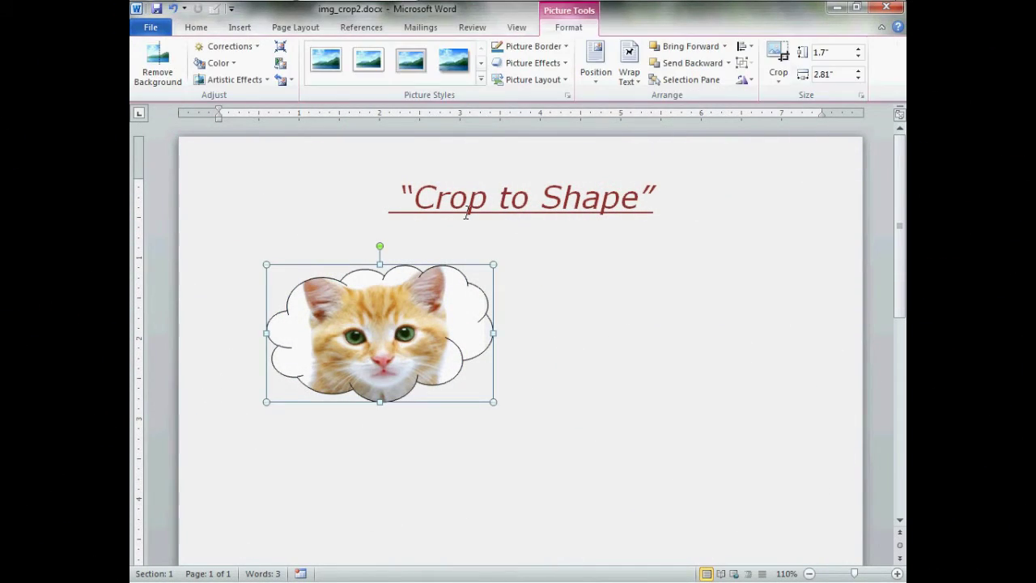
click(782, 77)
mouse_move(797, 115)
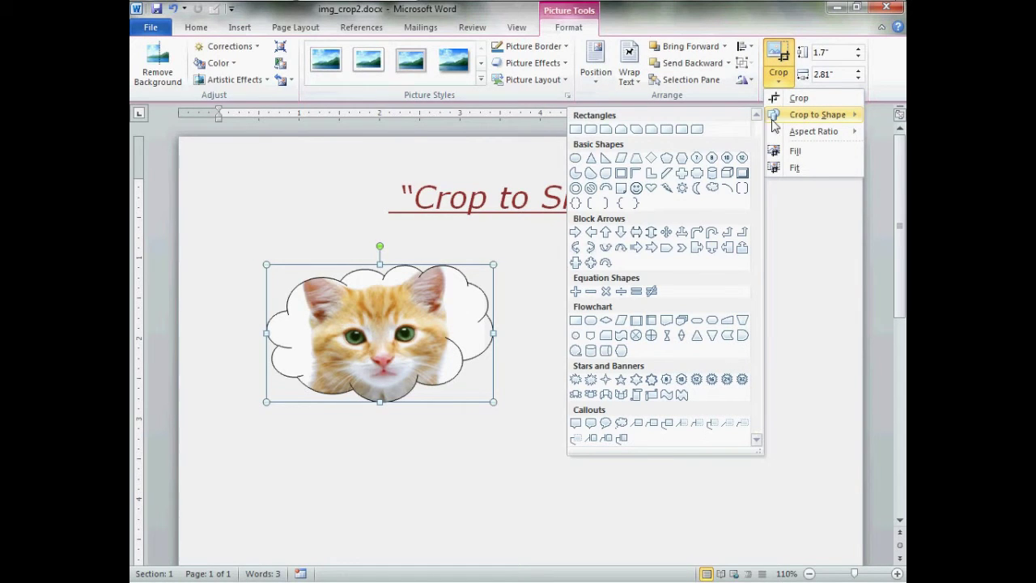
click(652, 246)
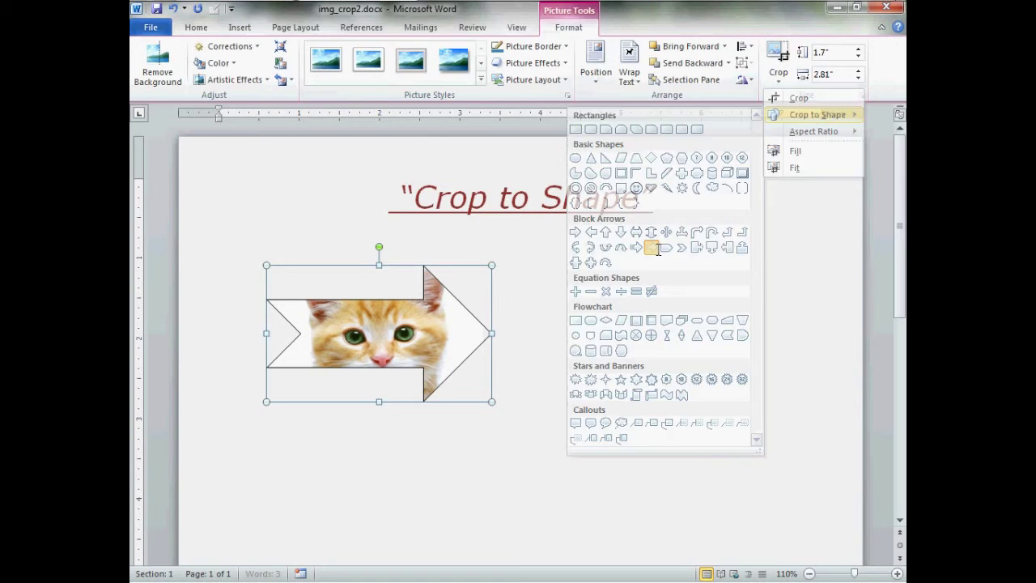
click(629, 353)
Change the kitten picture's crop shape to the oval from the basic shapes and deselect it.
double_click(362, 345)
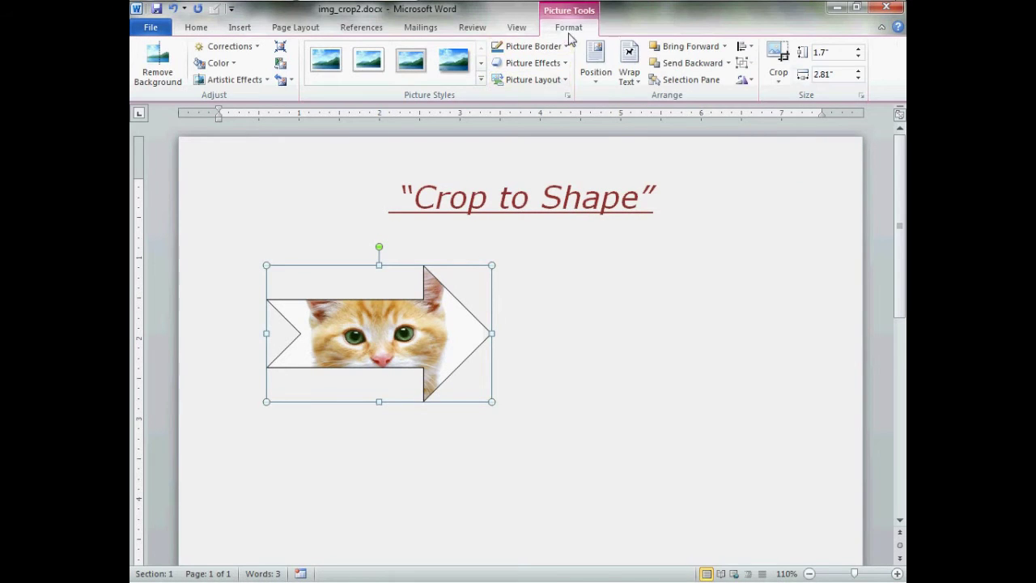
click(780, 79)
mouse_move(795, 114)
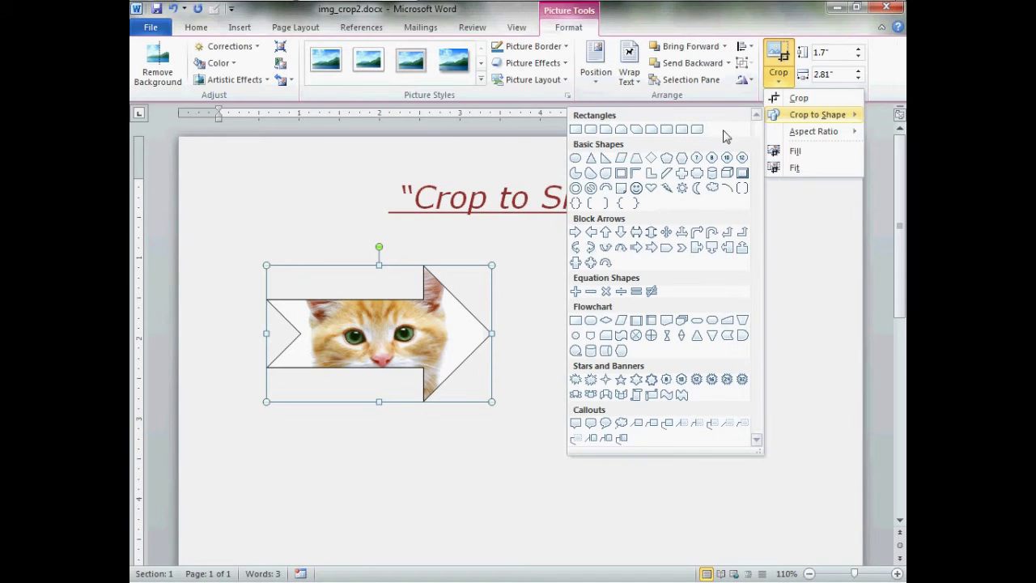
click(575, 158)
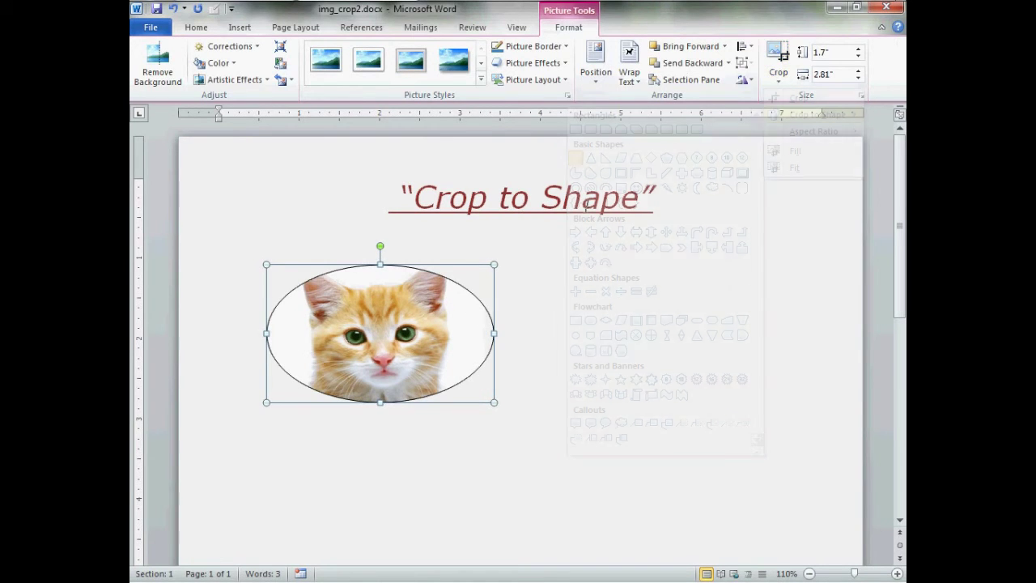
click(558, 350)
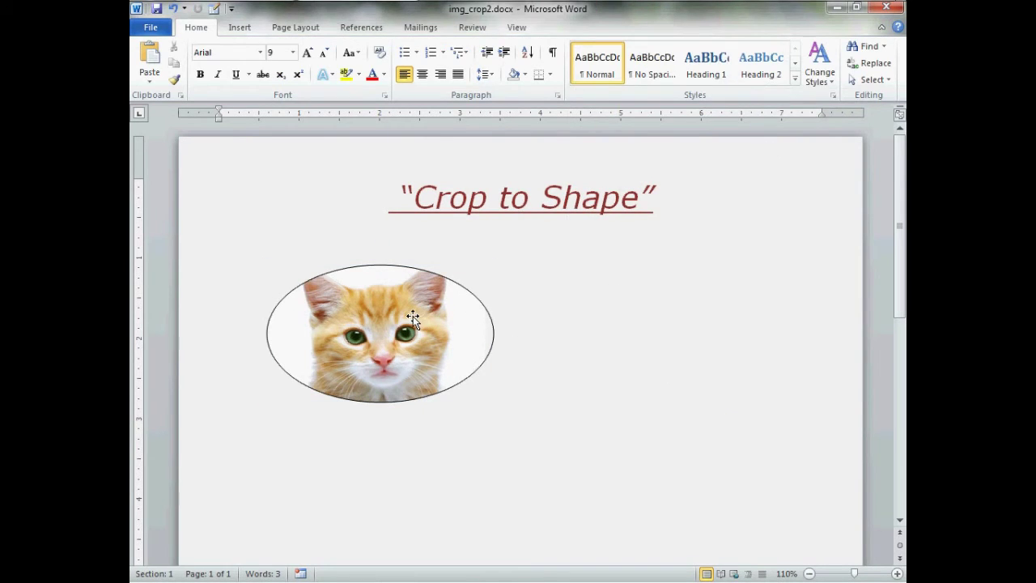
Crop the kitten picture to the cloud from the basic shapes and deselect it.
click(413, 320)
click(782, 81)
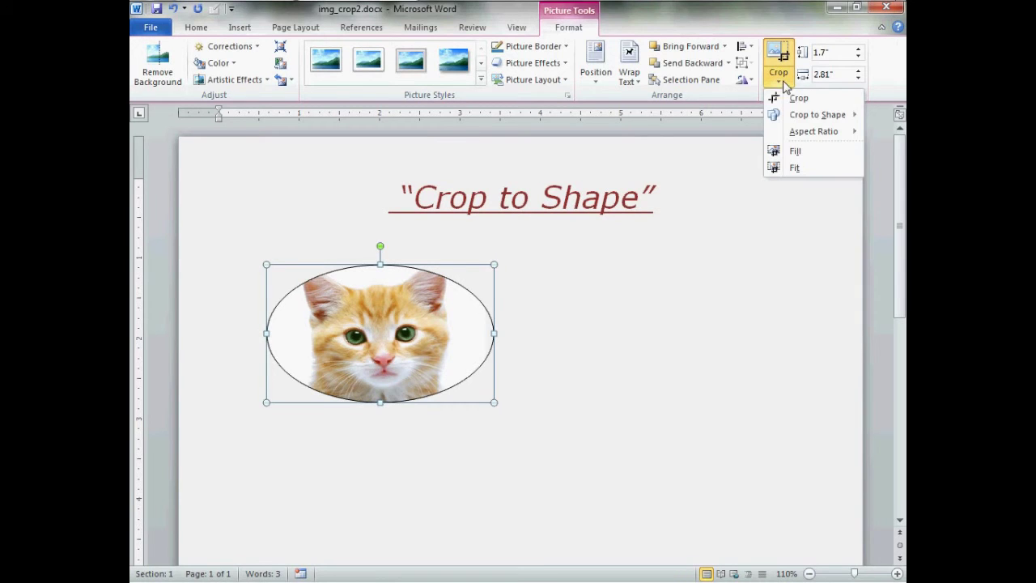
mouse_move(807, 114)
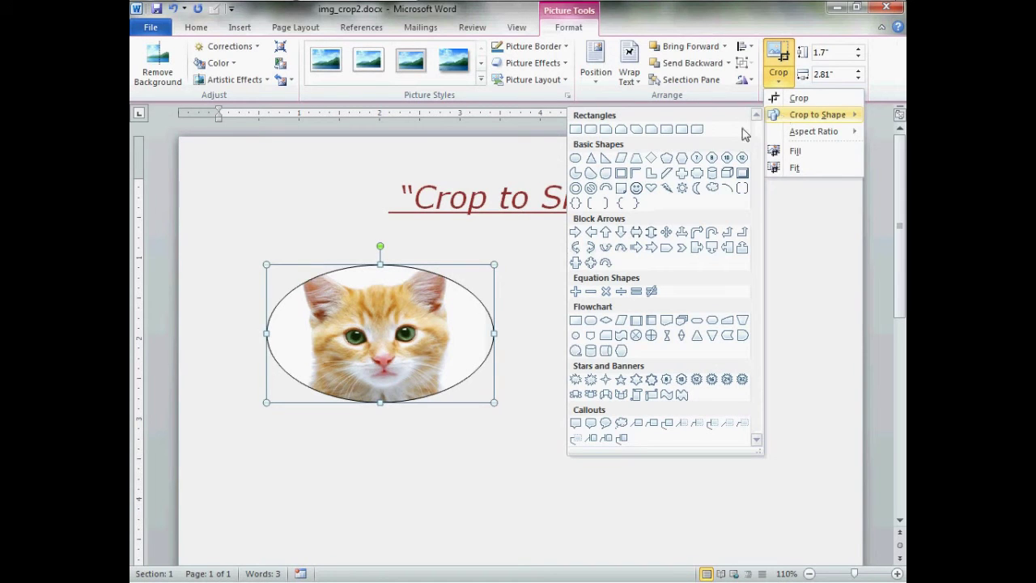
click(713, 188)
click(638, 315)
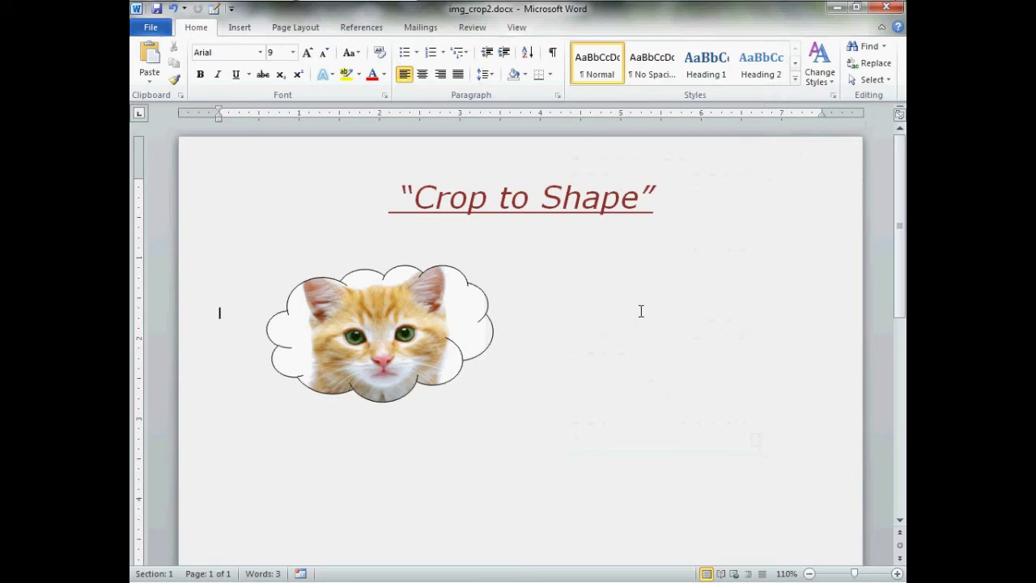